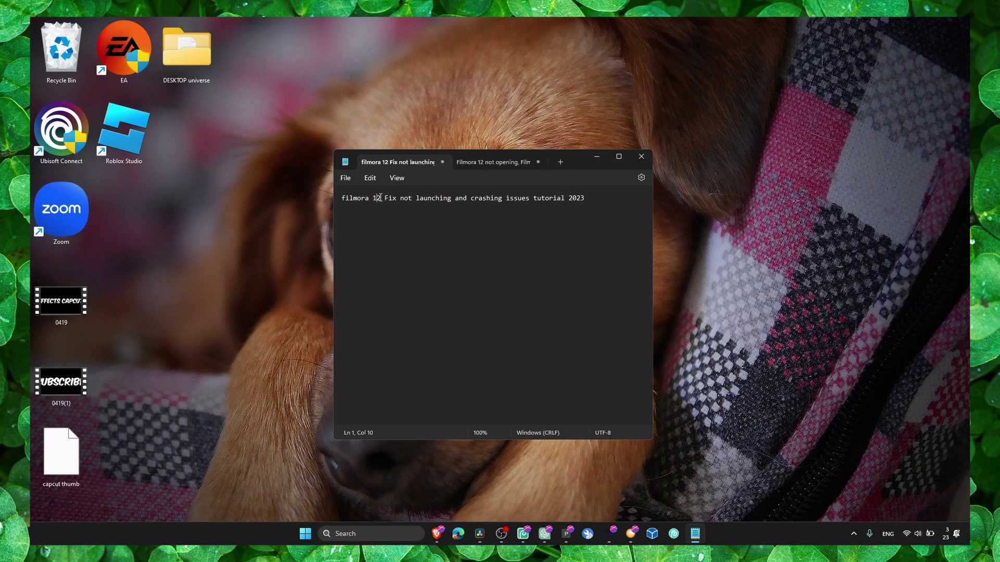
- Minimize the Notepad window holding the Filmora 12 notes so the desktop shows
{"action": "left_click", "coordinate": [597, 156]}
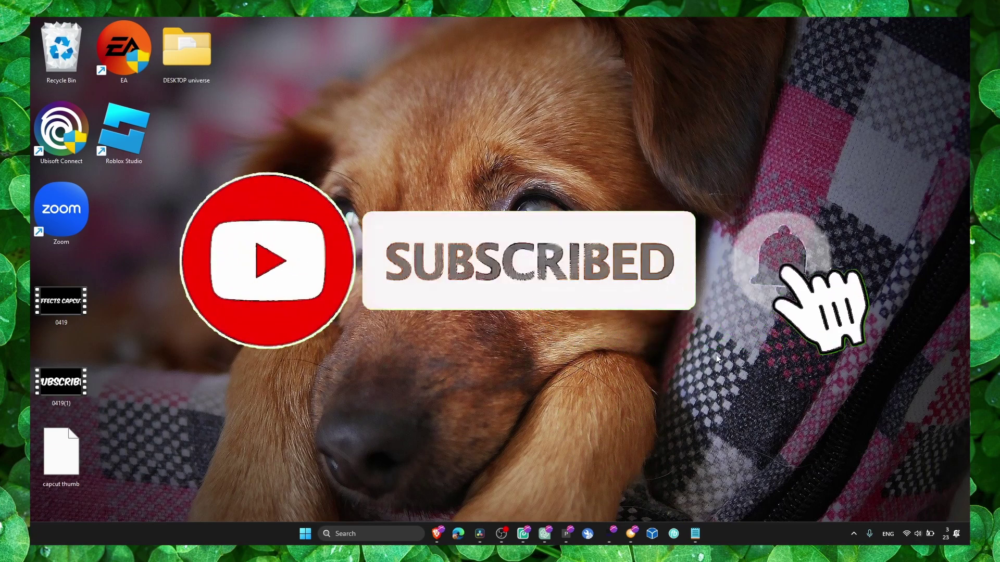
- Search Start for 'fil', check Filmora 12's context menu, then search 'fil' again
{"action": "key", "text": "super+s"}
{"action": "type", "text": "fil"}
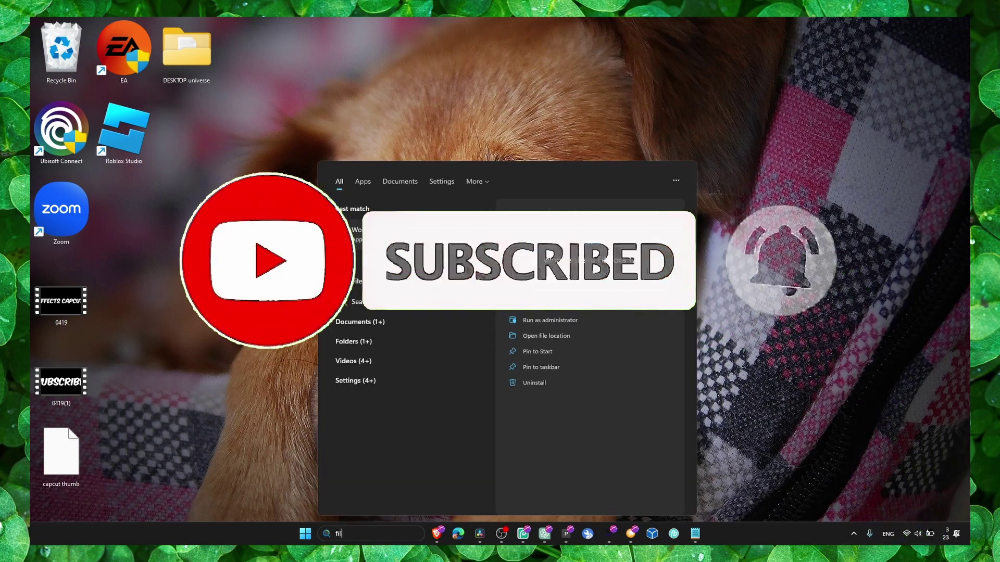
{"action": "right_click", "coordinate": [406, 235]}
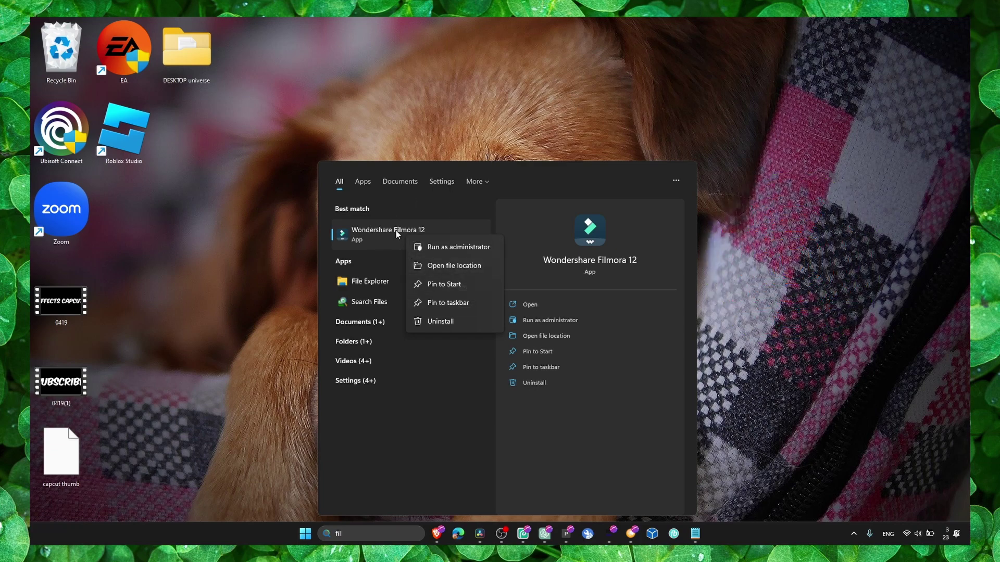
{"action": "left_click", "coordinate": [534, 124]}
{"action": "key", "text": "super+s"}
{"action": "type", "text": "fi"}
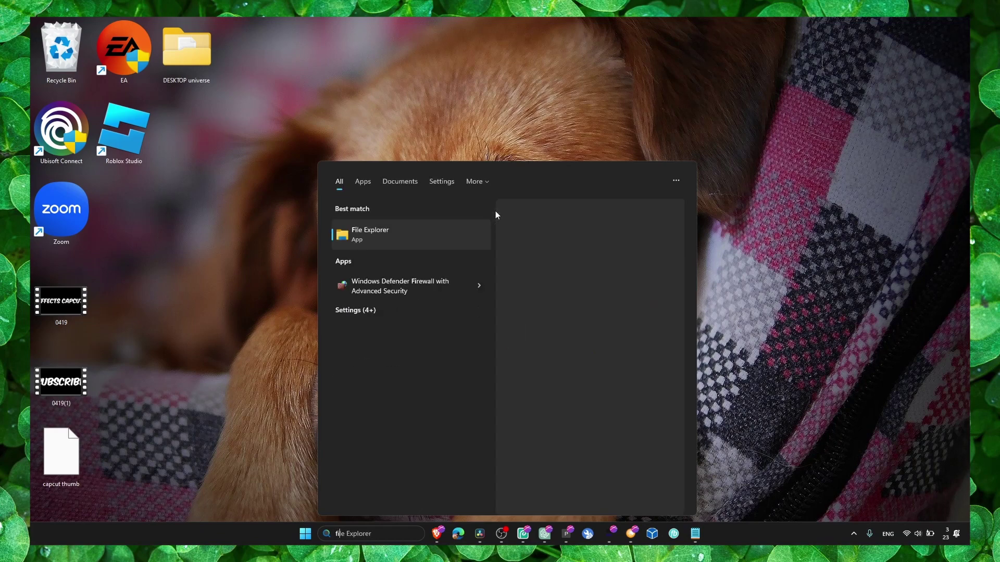
{"action": "type", "text": "l"}
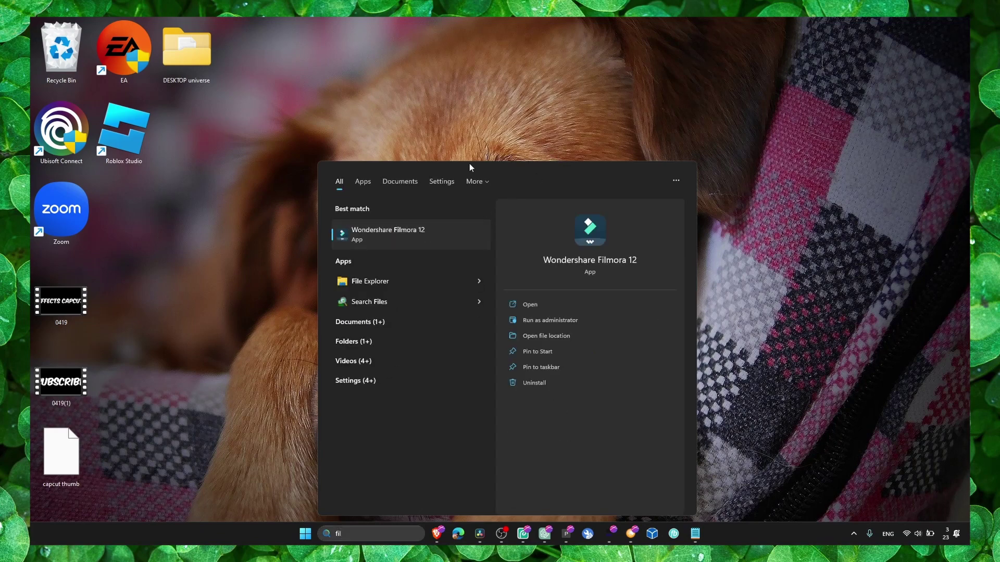
- Open the Properties of the Filmora 12 shortcut from its file location
{"action": "right_click", "coordinate": [420, 231]}
{"action": "left_click", "coordinate": [466, 258]}
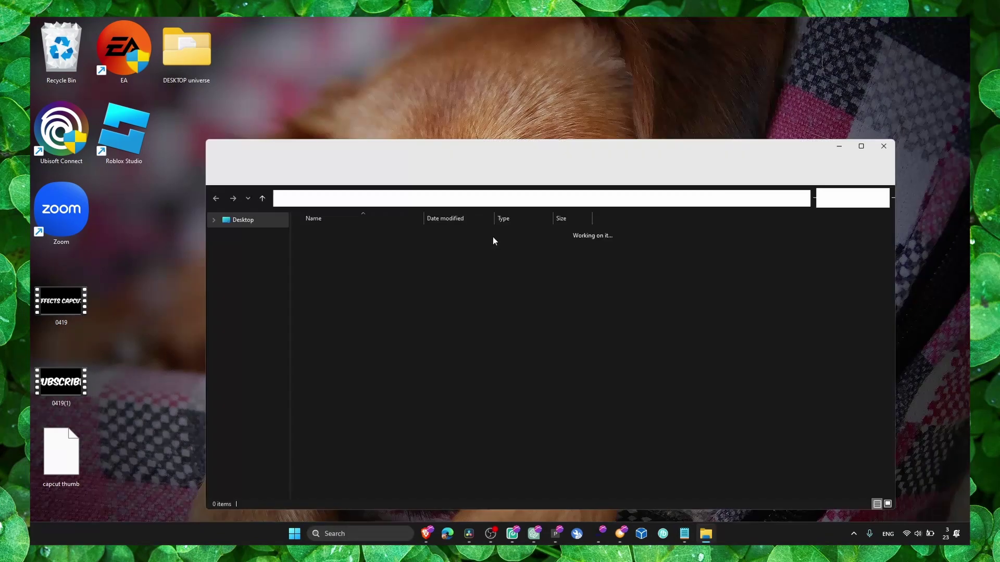
{"action": "right_click", "coordinate": [380, 252]}
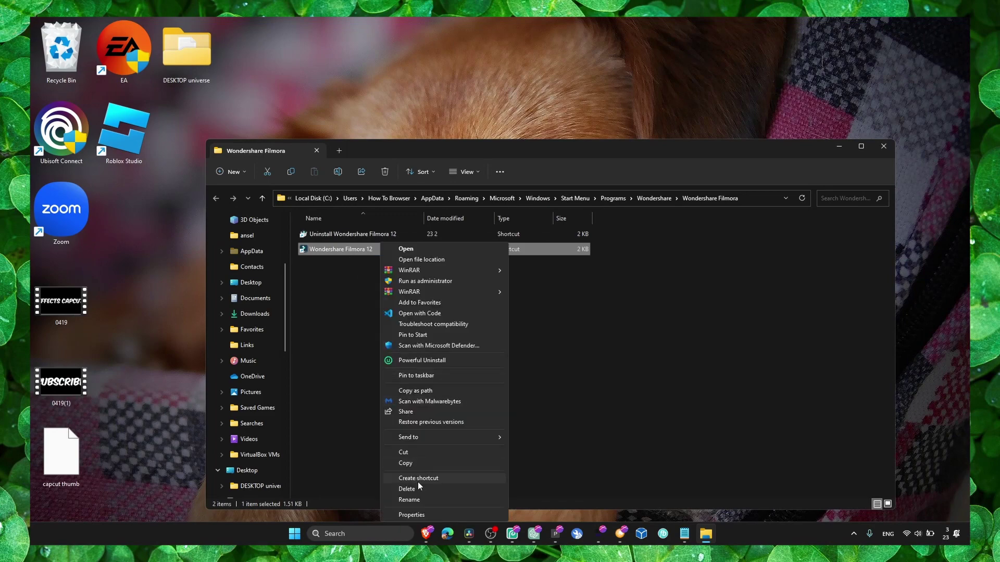
{"action": "left_click", "coordinate": [415, 512]}
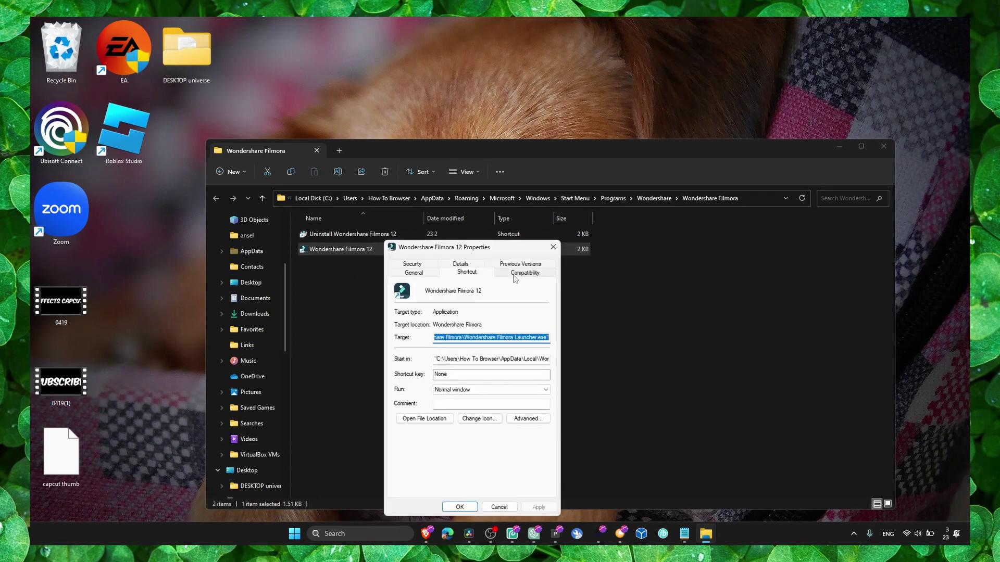
- Set the shortcut to run as administrator in Windows 8 compatibility mode and apply
{"action": "left_click", "coordinate": [515, 274]}
{"action": "left_click", "coordinate": [444, 427]}
{"action": "left_click_drag", "start_coordinate": [458, 248], "coordinate": [430, 185]}
{"action": "left_click", "coordinate": [374, 276]}
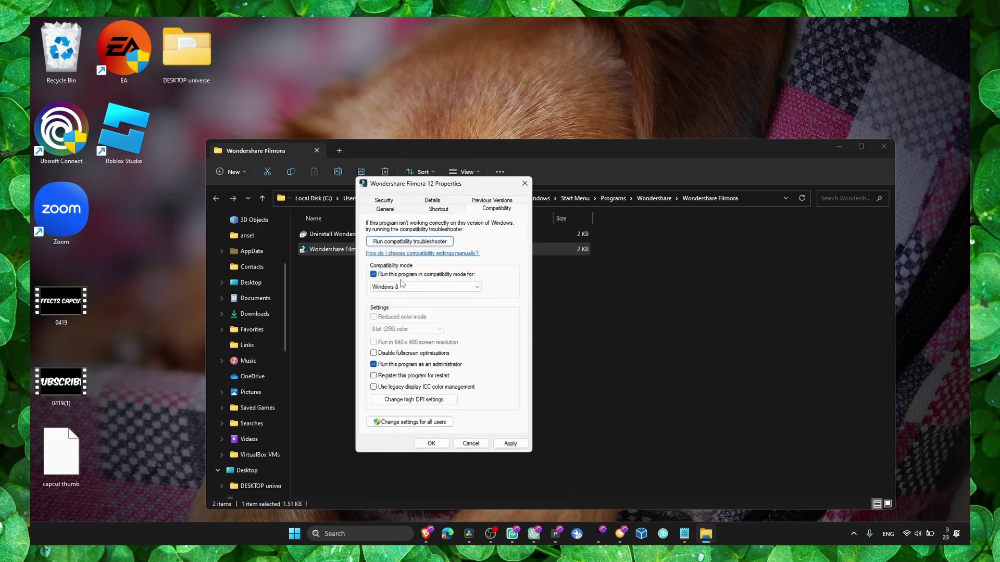
{"action": "left_click", "coordinate": [498, 443]}
{"action": "left_click", "coordinate": [431, 443]}
{"action": "left_click", "coordinate": [883, 146]}
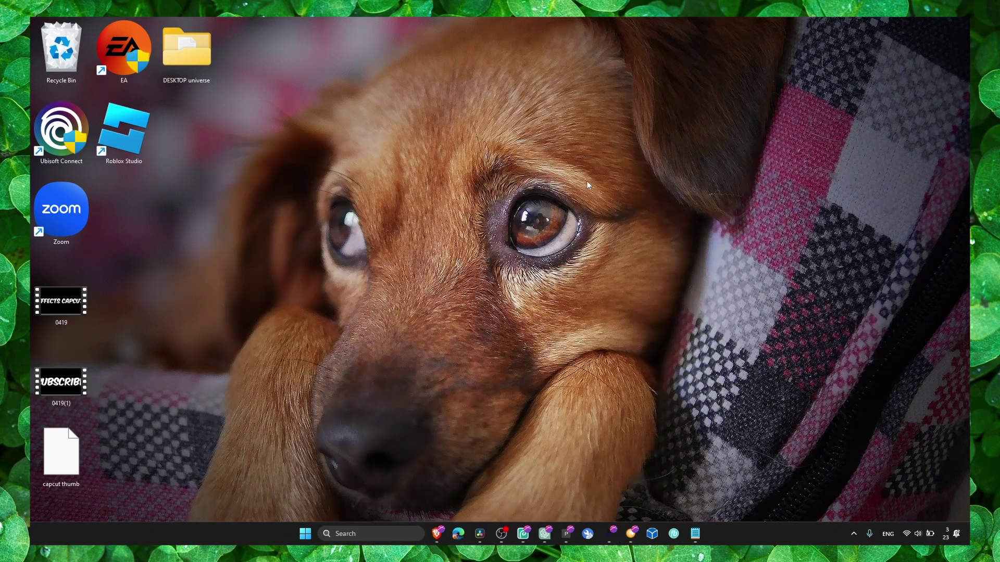
{"action": "key", "text": "super+s"}
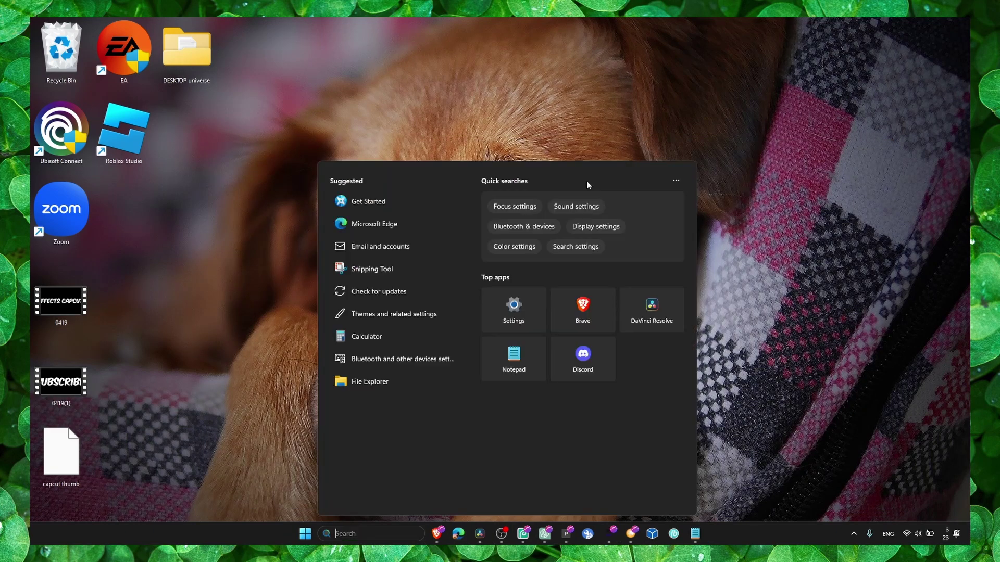
{"action": "type", "text": "graphics settings"}
{"action": "key", "text": "Return"}
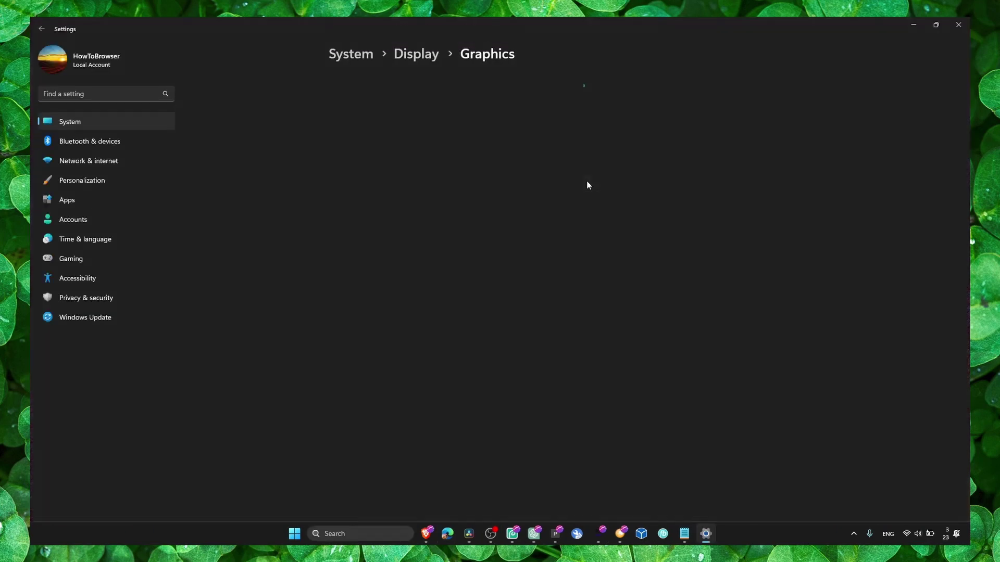
{"action": "scroll", "coordinate": [486, 217], "scroll_direction": "down", "scroll_amount": 5}
{"action": "scroll", "coordinate": [475, 232], "scroll_direction": "down", "scroll_amount": 4}
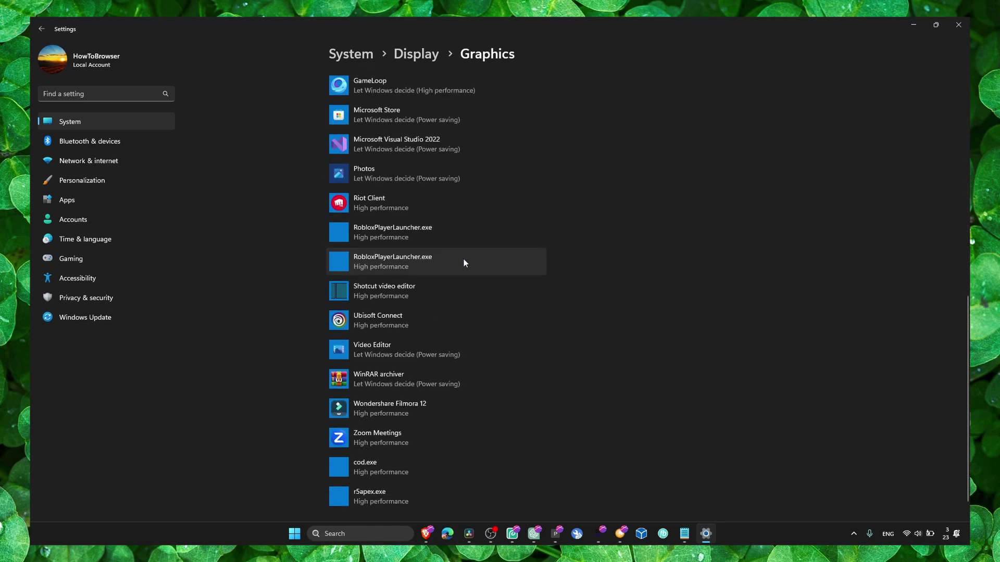
{"action": "left_click", "coordinate": [428, 378]}
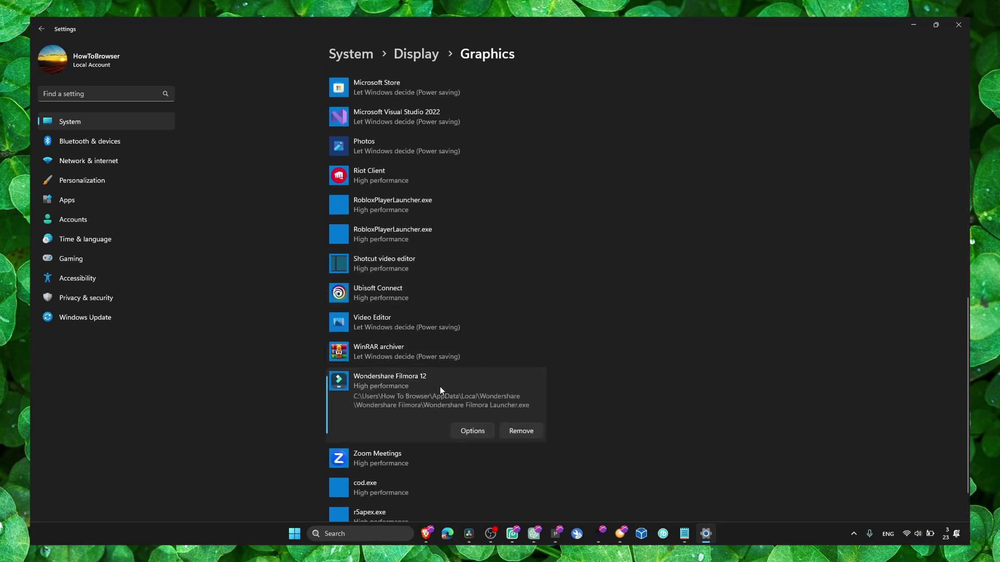
{"action": "left_click", "coordinate": [466, 430]}
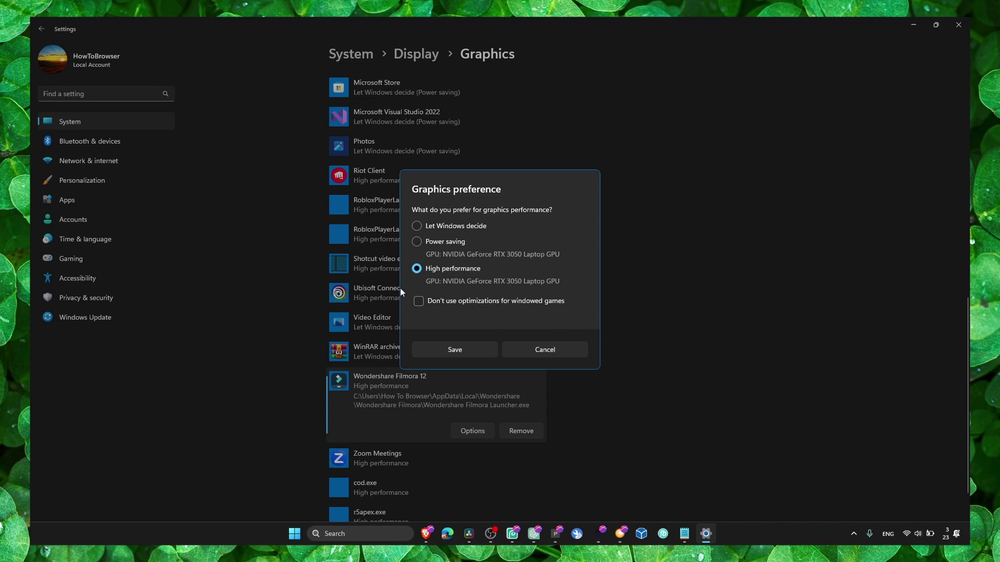
{"action": "left_click", "coordinate": [534, 348]}
{"action": "left_click", "coordinate": [958, 25]}
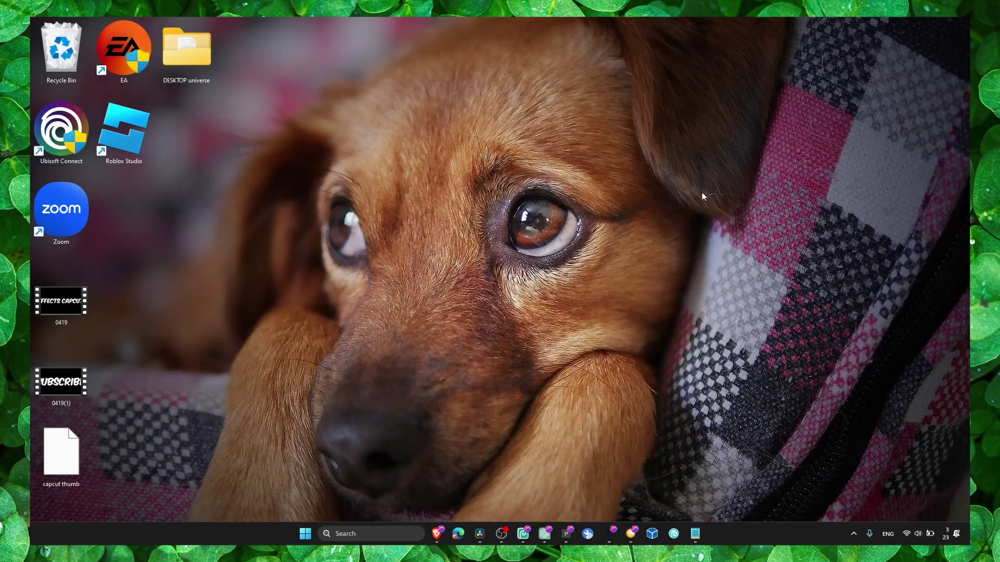
{"action": "key", "text": "super+i"}
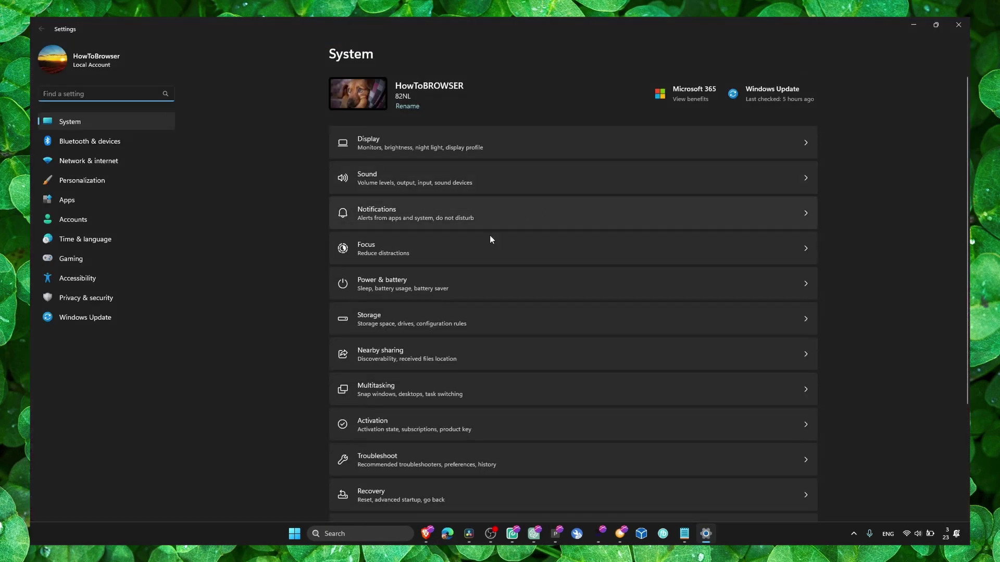
{"action": "left_click", "coordinate": [421, 283]}
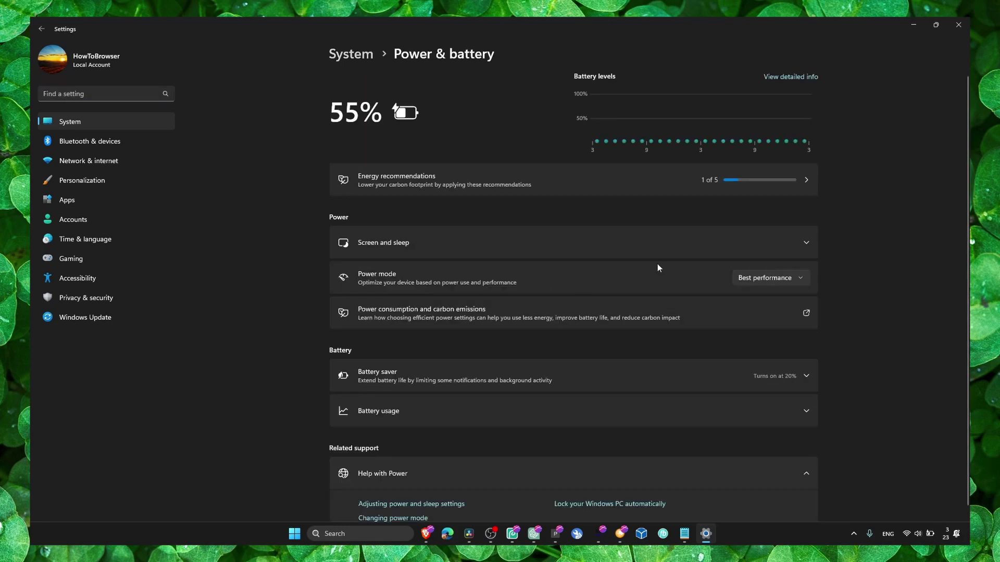
{"action": "left_click", "coordinate": [766, 278]}
{"action": "left_click", "coordinate": [873, 263]}
{"action": "left_click", "coordinate": [958, 24]}
{"action": "right_click", "coordinate": [485, 178]}
{"action": "left_click", "coordinate": [506, 207]}
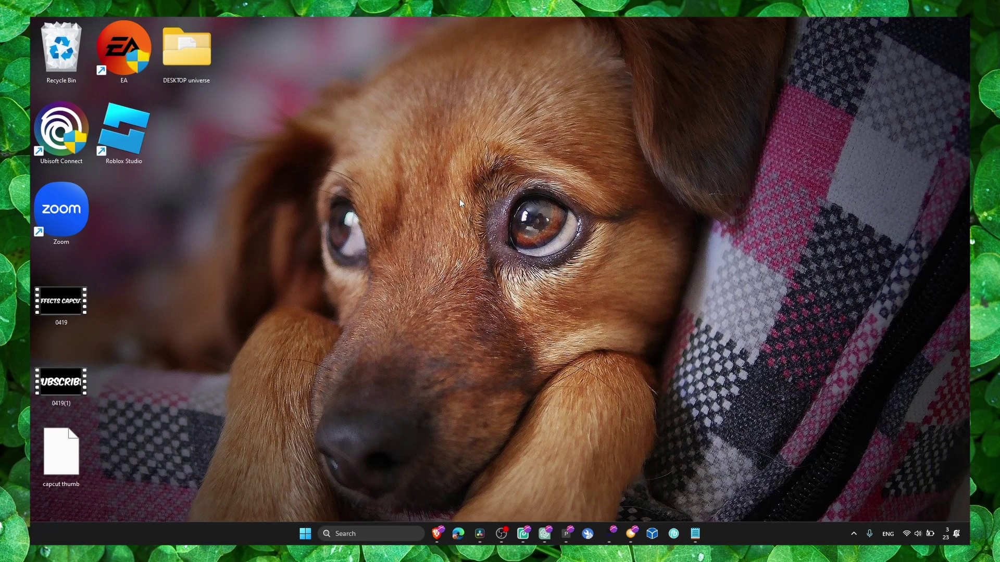
{"action": "key", "text": "super+s"}
{"action": "type", "text": "windows update settings"}
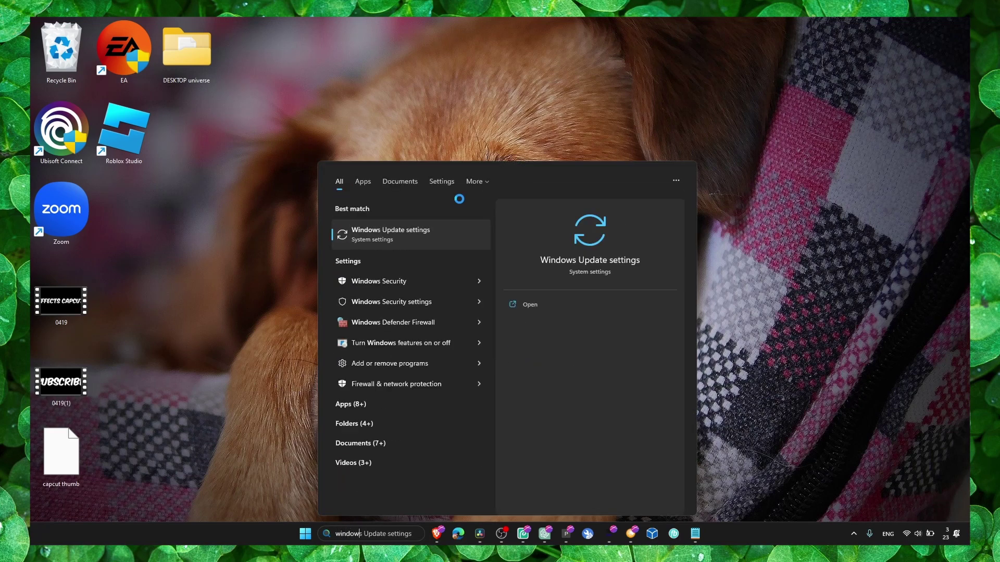
{"action": "key", "text": "Return"}
{"action": "left_click", "coordinate": [422, 228]}
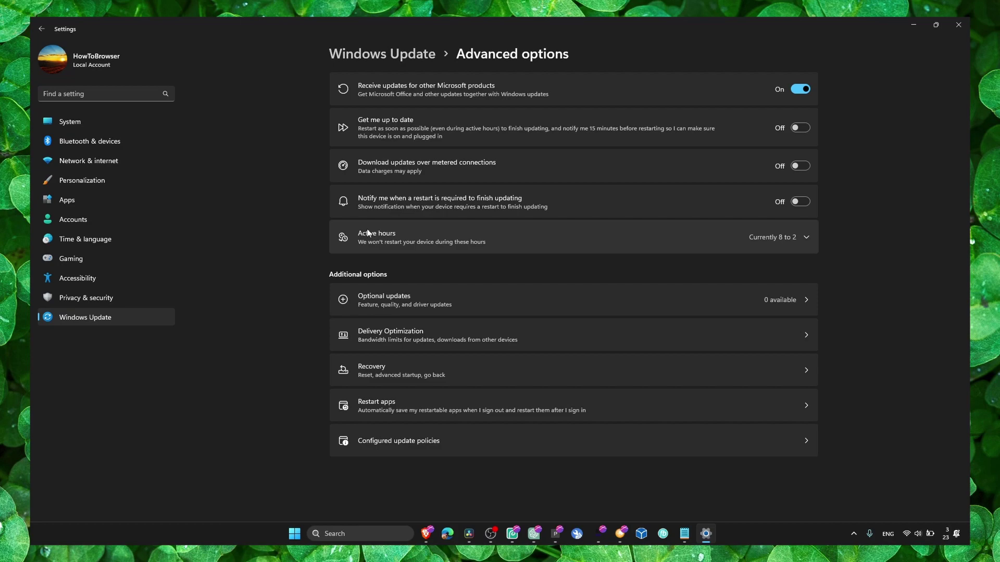
{"action": "left_click", "coordinate": [371, 305]}
{"action": "key", "text": "alt+F4"}
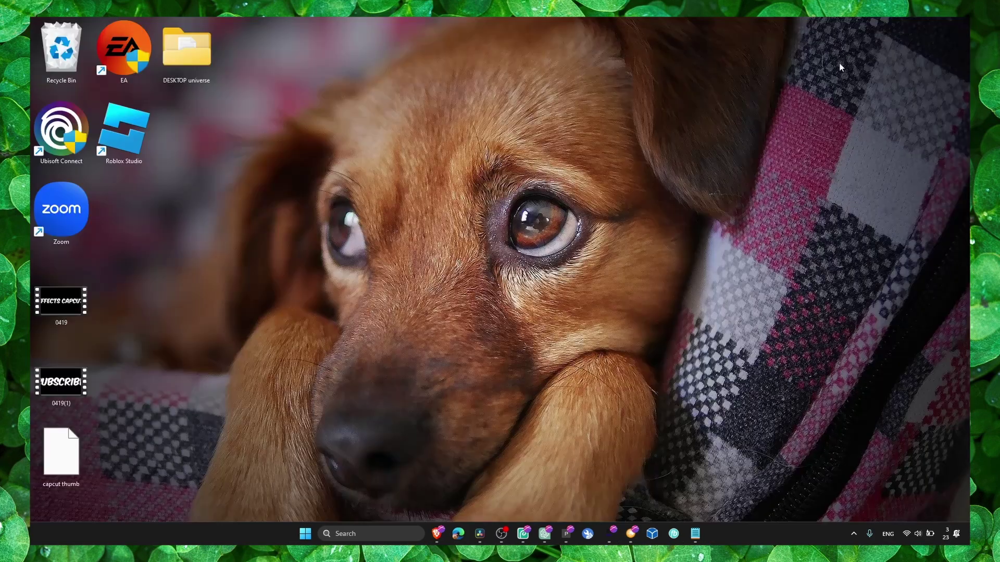
- Open Graphics settings through a Start search for 'graphics settings', then close it
{"action": "key", "text": "super+s"}
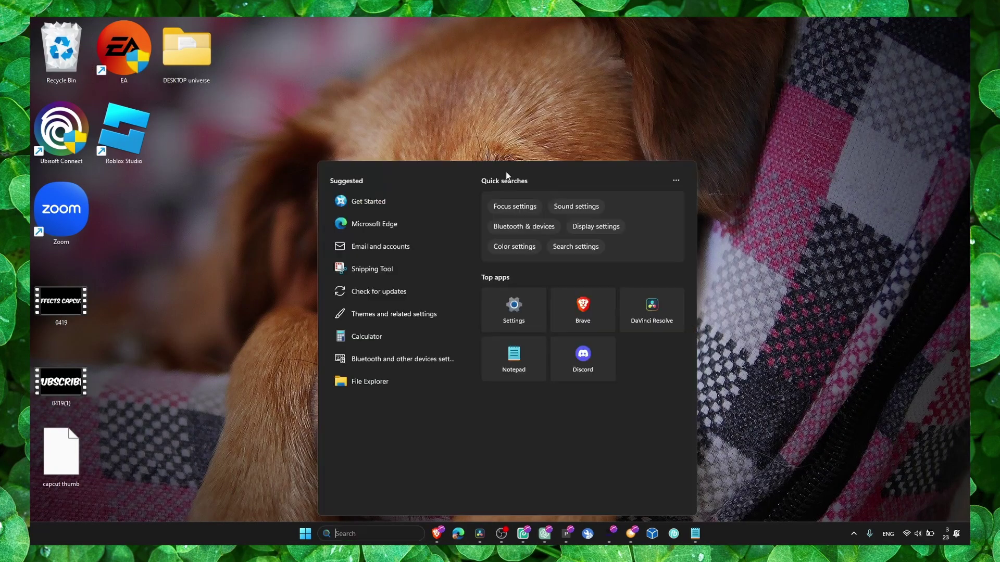
{"action": "type", "text": "graphics settings"}
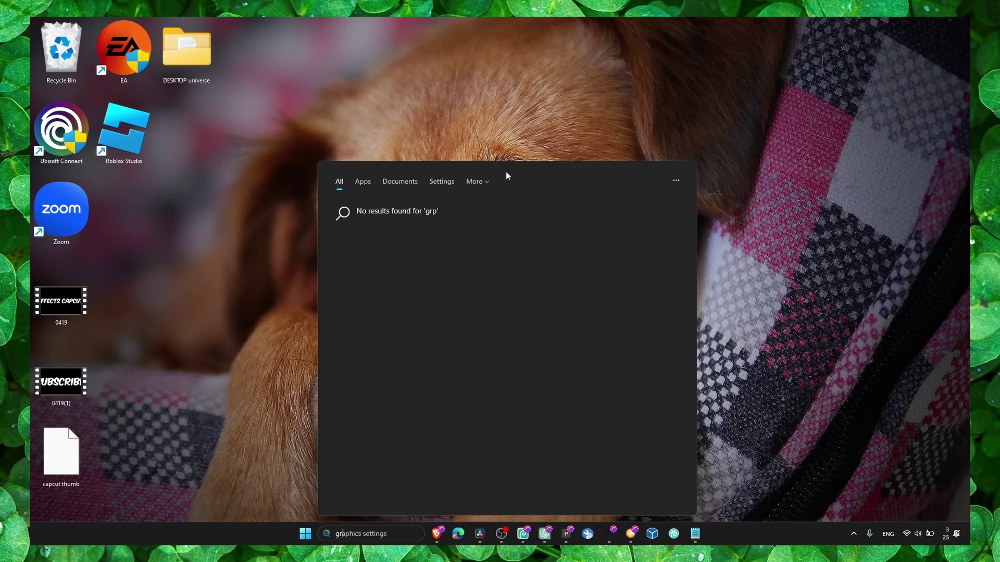
{"action": "key", "text": "Return"}
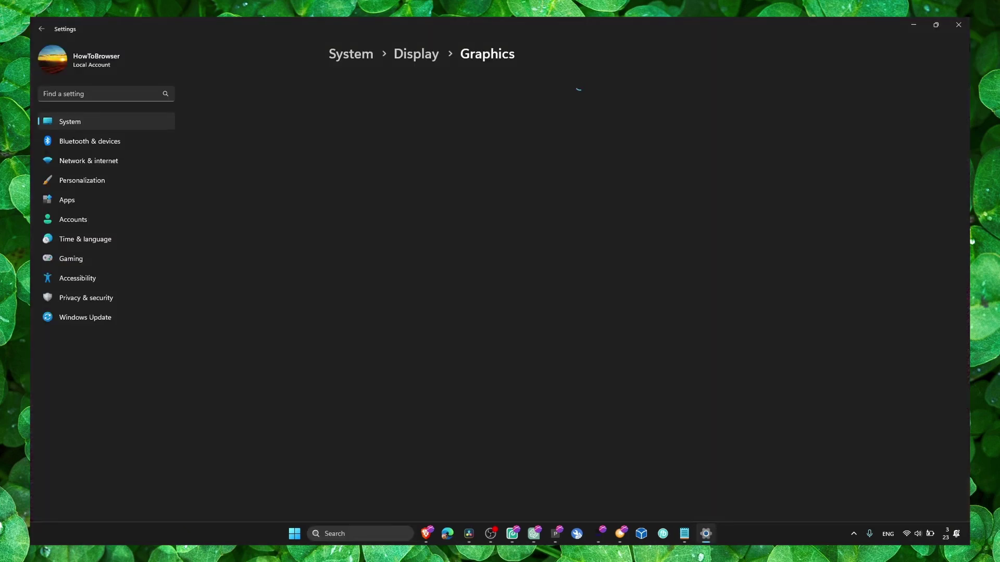
{"action": "key", "text": "alt+F4"}
- Launch GeForce Experience by searching 'ge' in Start
{"action": "key", "text": "super+s"}
{"action": "type", "text": "geforce Experience"}
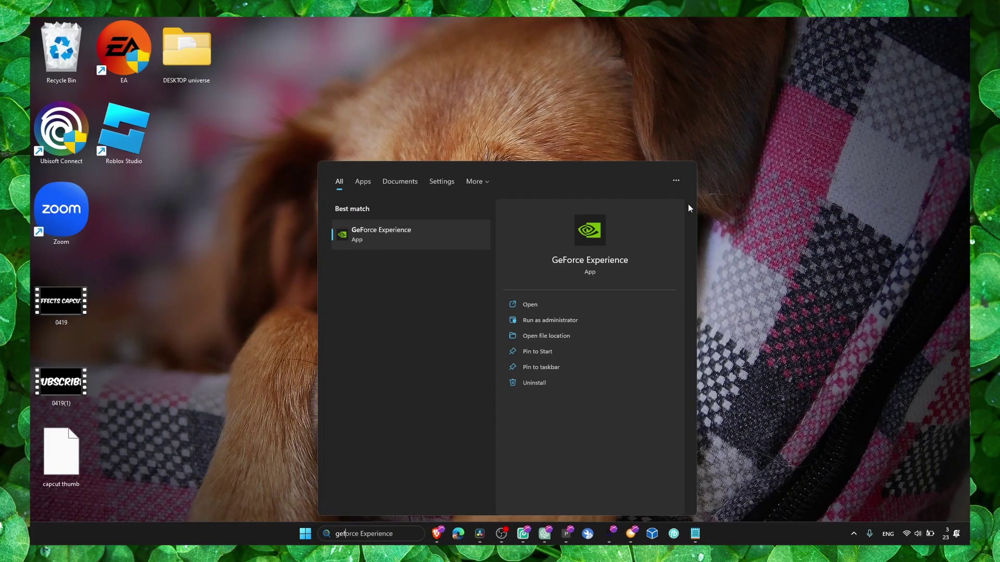
{"action": "key", "text": "Escape"}
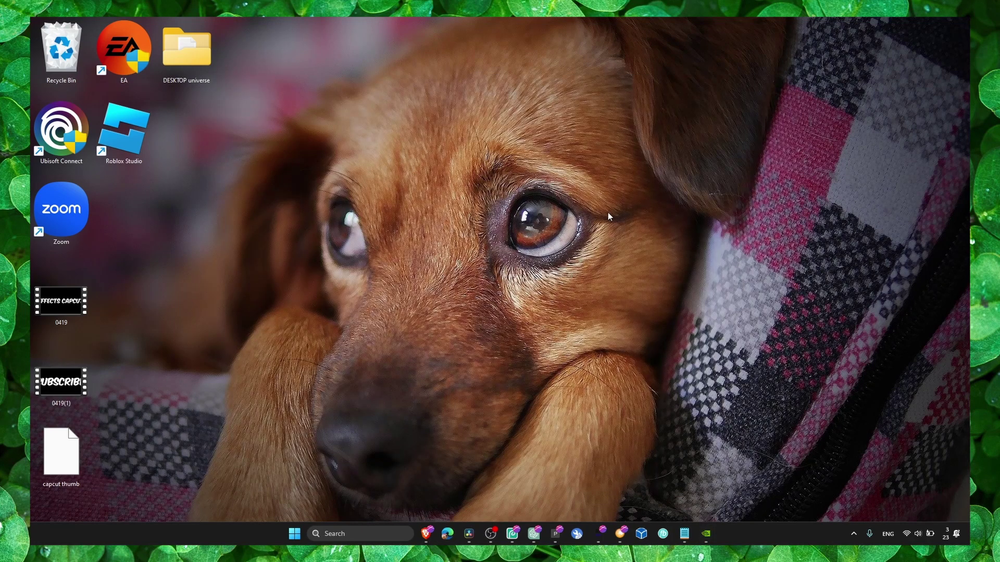
{"action": "right_click", "coordinate": [765, 529]}
{"action": "left_click", "coordinate": [783, 493]}
{"action": "left_click", "coordinate": [271, 290]}
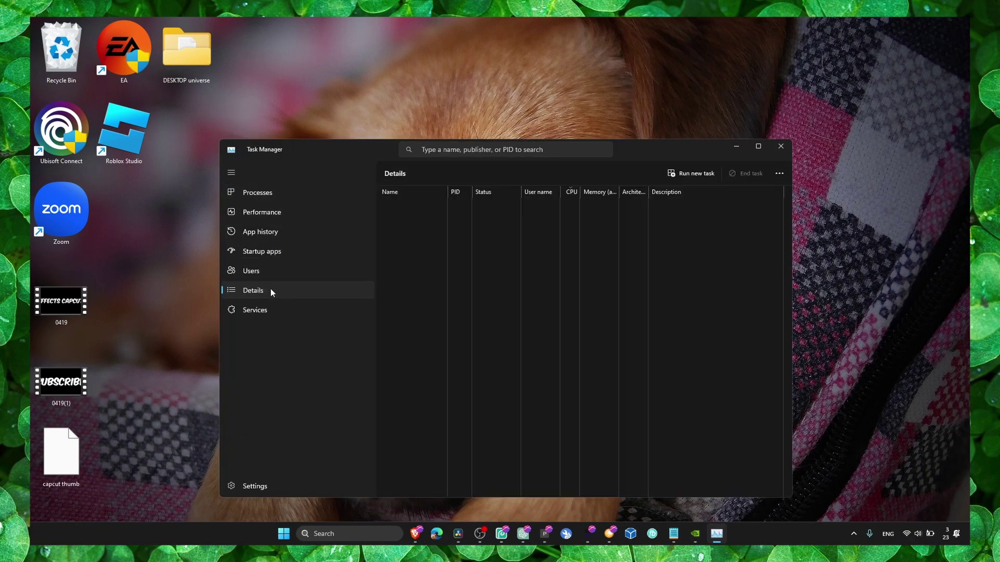
{"action": "left_click", "coordinate": [258, 197]}
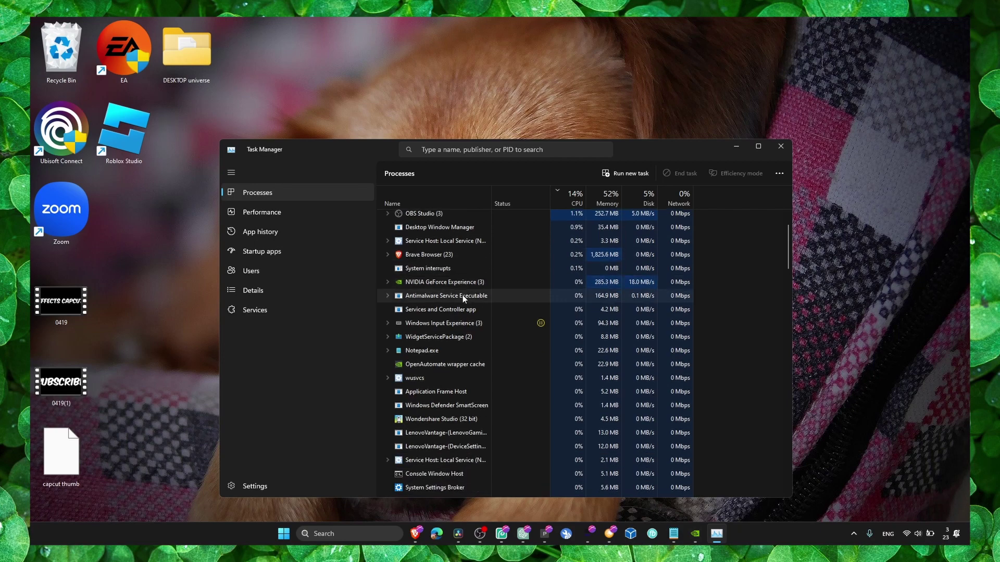
{"action": "scroll", "coordinate": [463, 299], "scroll_direction": "down", "scroll_amount": 5}
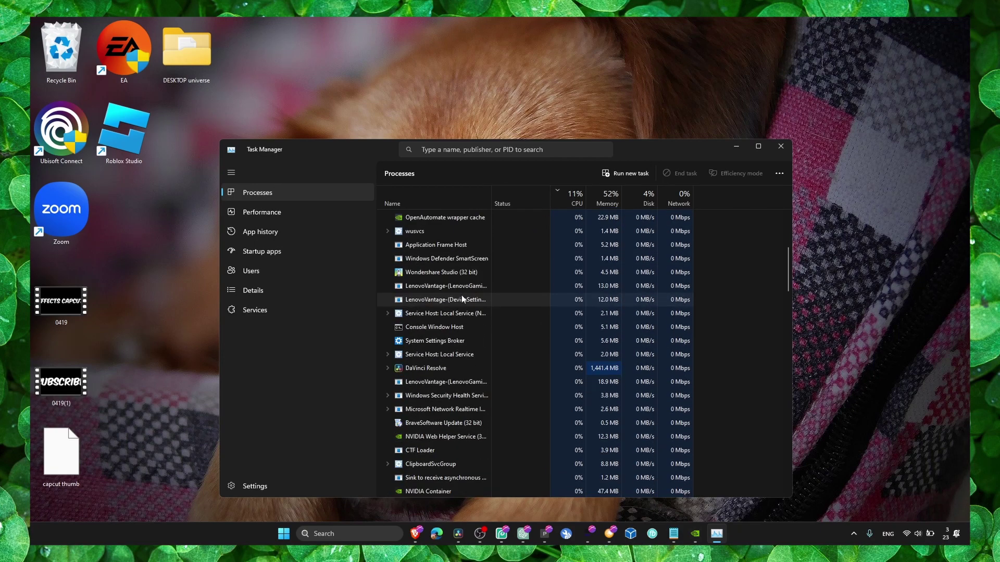
{"action": "scroll", "coordinate": [400, 359], "scroll_direction": "down", "scroll_amount": 4}
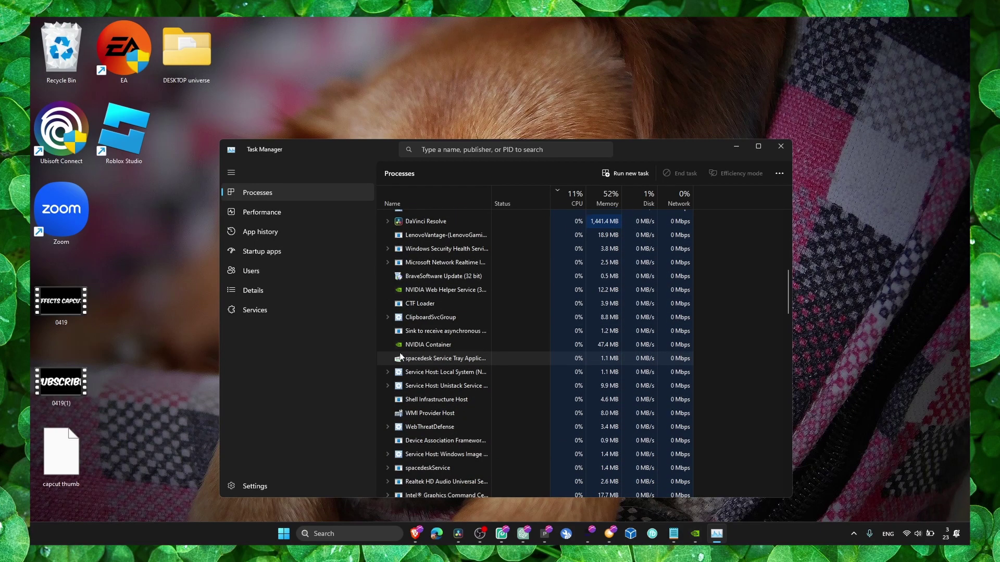
{"action": "scroll", "coordinate": [411, 352], "scroll_direction": "up", "scroll_amount": 7}
{"action": "scroll", "coordinate": [417, 347], "scroll_direction": "up", "scroll_amount": 2}
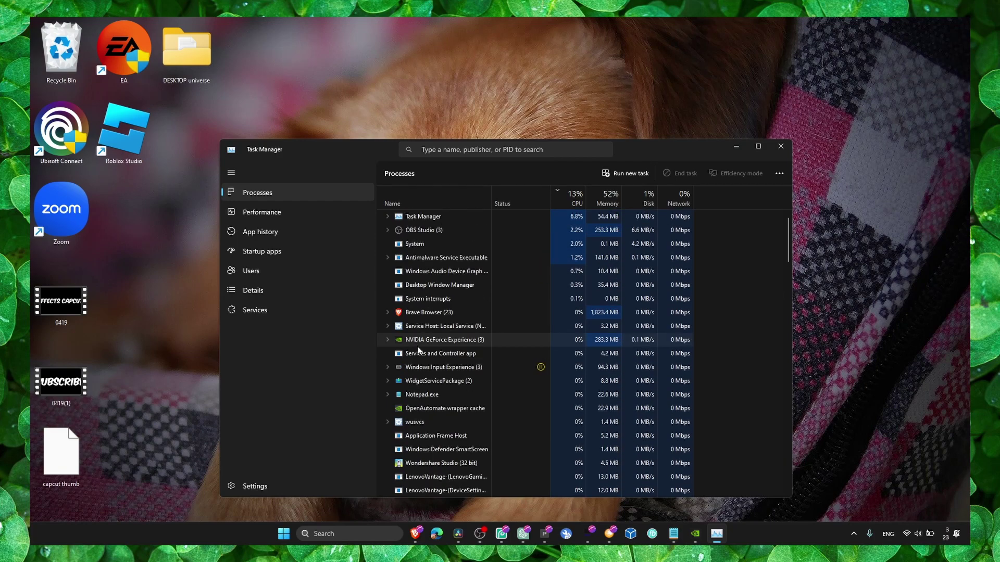
{"action": "scroll", "coordinate": [418, 346], "scroll_direction": "down", "scroll_amount": 5}
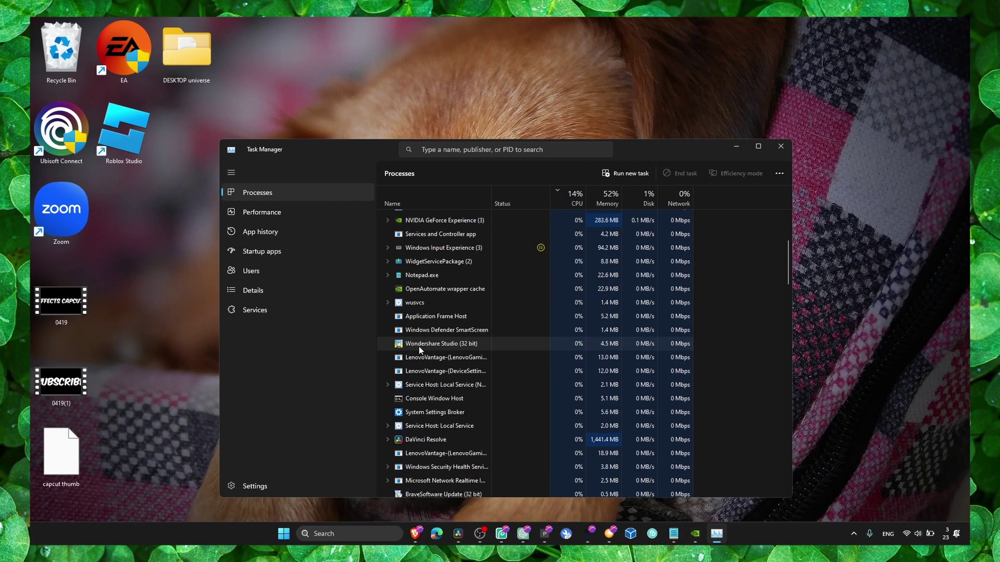
{"action": "left_click", "coordinate": [254, 212]}
{"action": "left_click", "coordinate": [261, 196]}
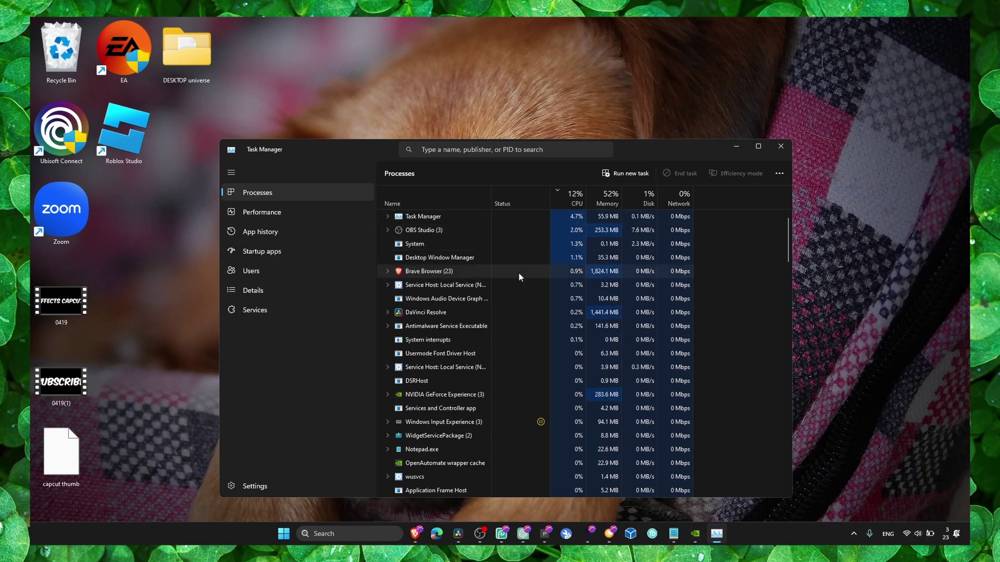
{"action": "left_click_drag", "start_coordinate": [628, 156], "coordinate": [592, 132]}
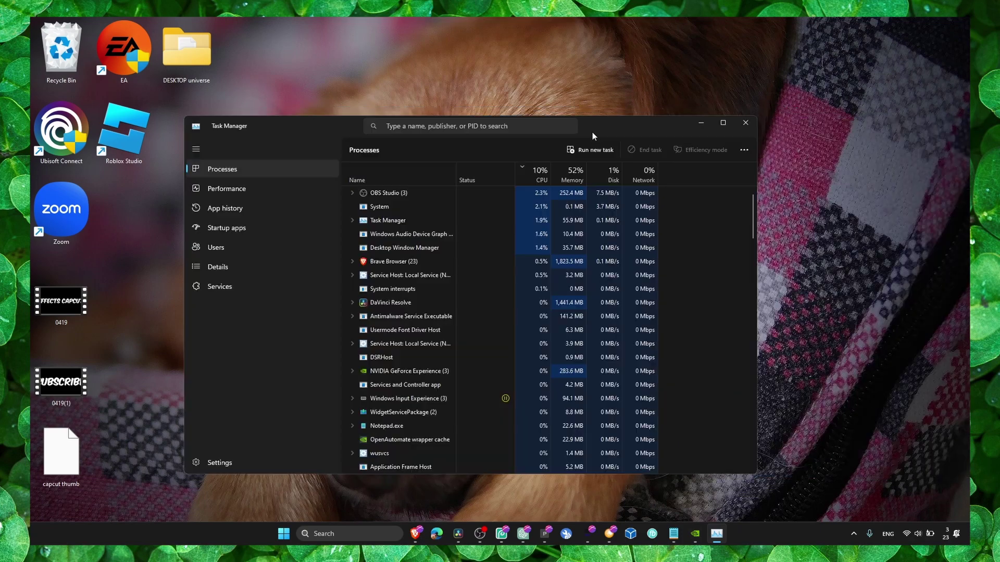
- Locate the Wondershare Filmora process and jump to it on the Details page
{"action": "key", "text": "super+s"}
{"action": "type", "text": "windows media"}
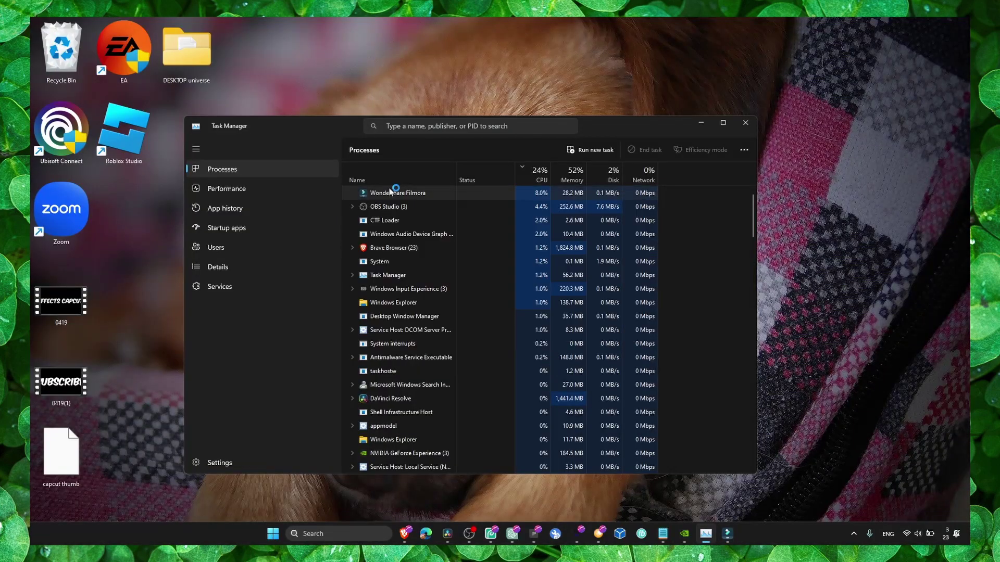
{"action": "left_click", "coordinate": [352, 196]}
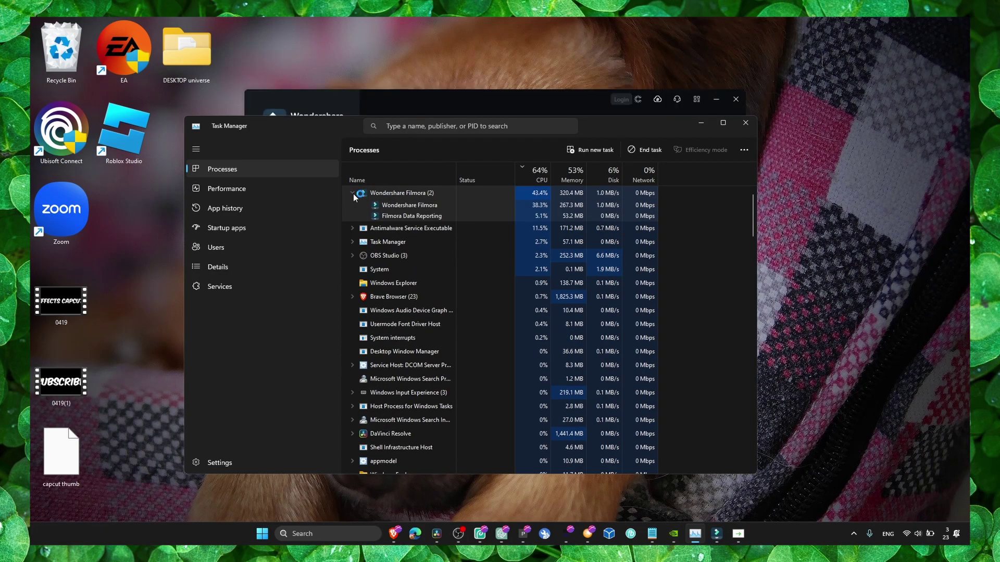
{"action": "right_click", "coordinate": [378, 205]}
{"action": "left_click", "coordinate": [430, 271]}
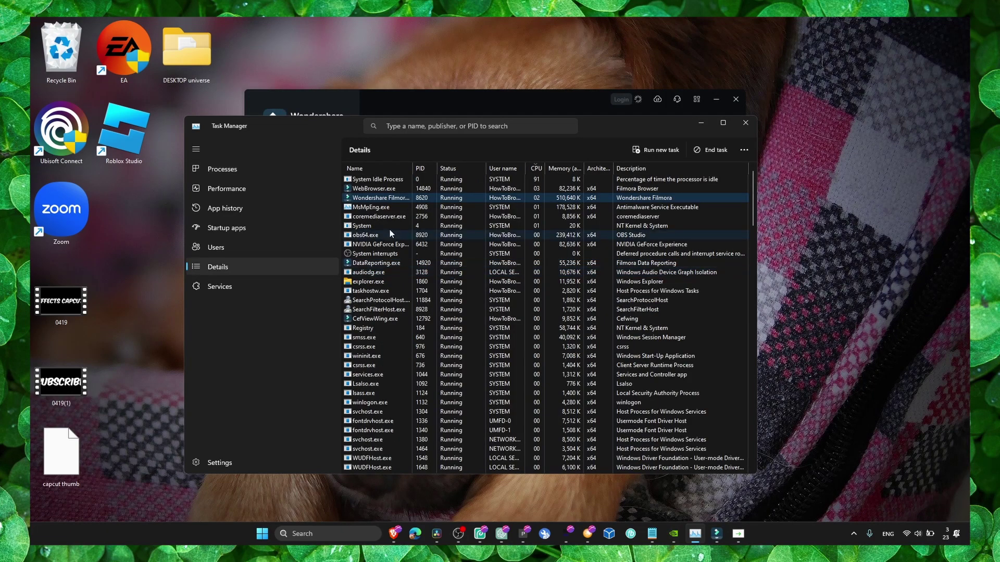
- Set the Filmora process priority to High and confirm the change
{"action": "right_click", "coordinate": [376, 191]}
{"action": "mouse_move", "coordinate": [342, 248]}
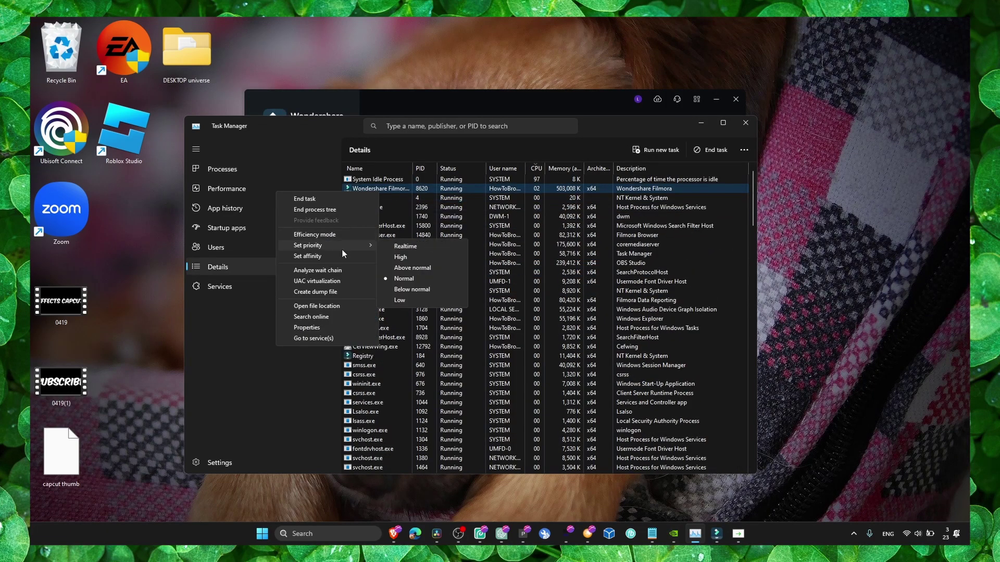
{"action": "left_click", "coordinate": [408, 256]}
{"action": "left_click", "coordinate": [501, 287]}
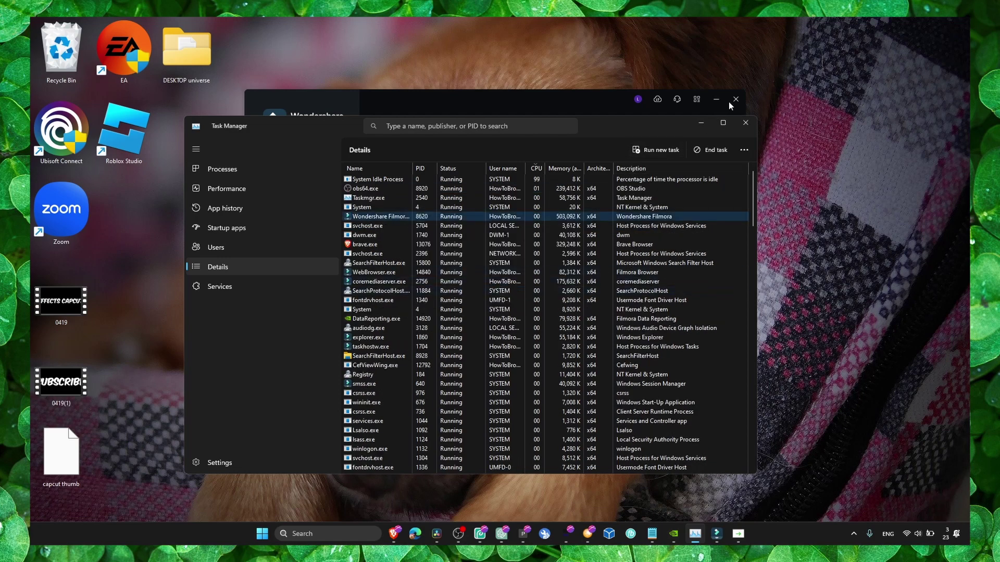
{"action": "left_click_drag", "start_coordinate": [614, 129], "coordinate": [611, 139]}
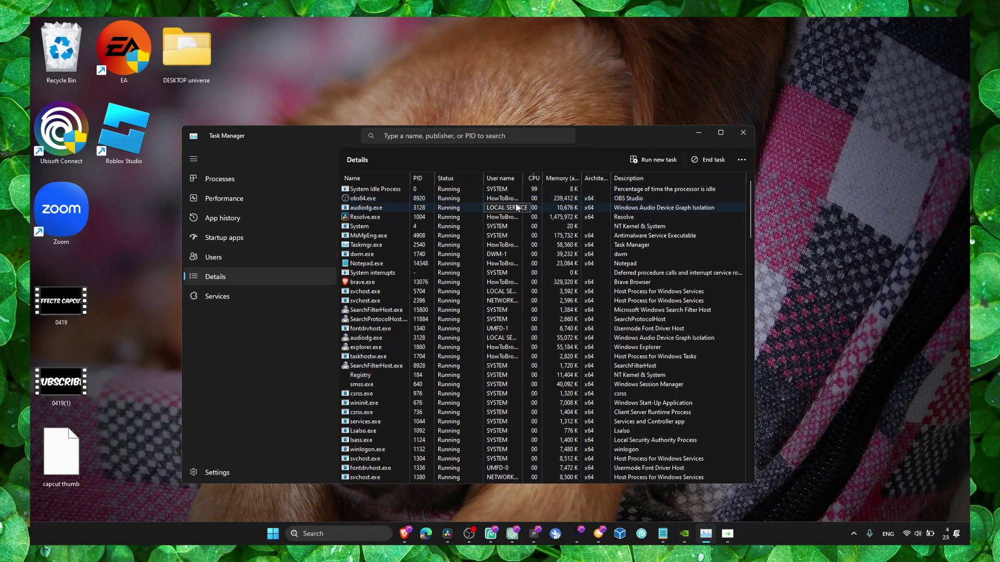
- Close Task Manager and dismiss the Filmora compatibility prompt
{"action": "left_click", "coordinate": [743, 132]}
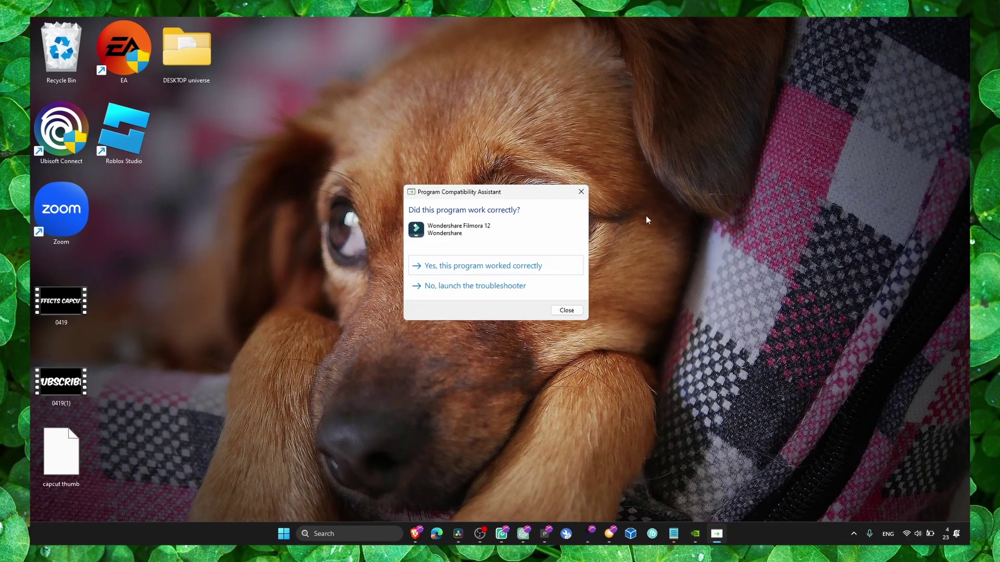
{"action": "left_click", "coordinate": [581, 191]}
{"action": "right_click", "coordinate": [546, 242]}
{"action": "left_click", "coordinate": [642, 443]}
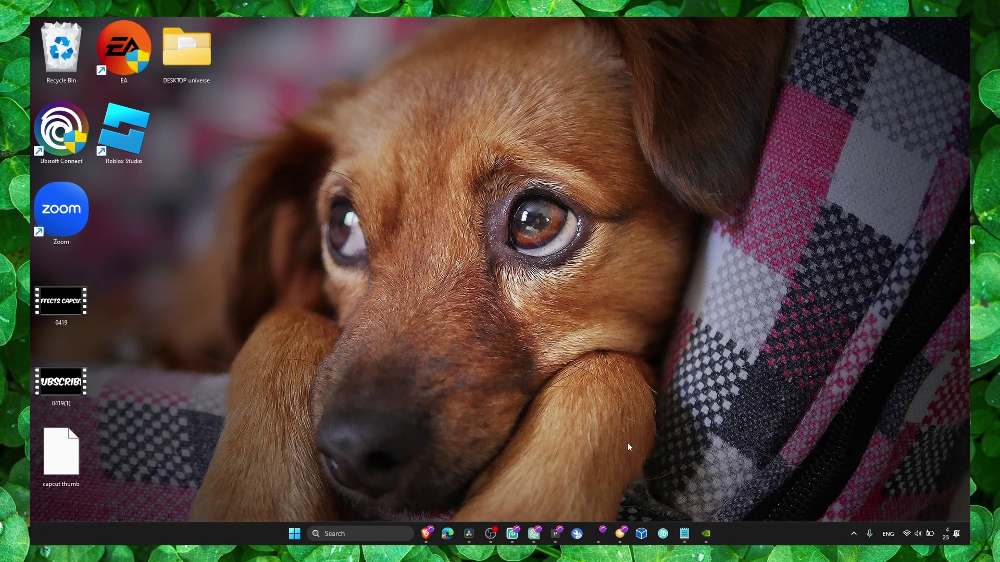
- Search 'power' and open Edit Plan Settings for the Balanced plan
{"action": "key", "text": "super+s"}
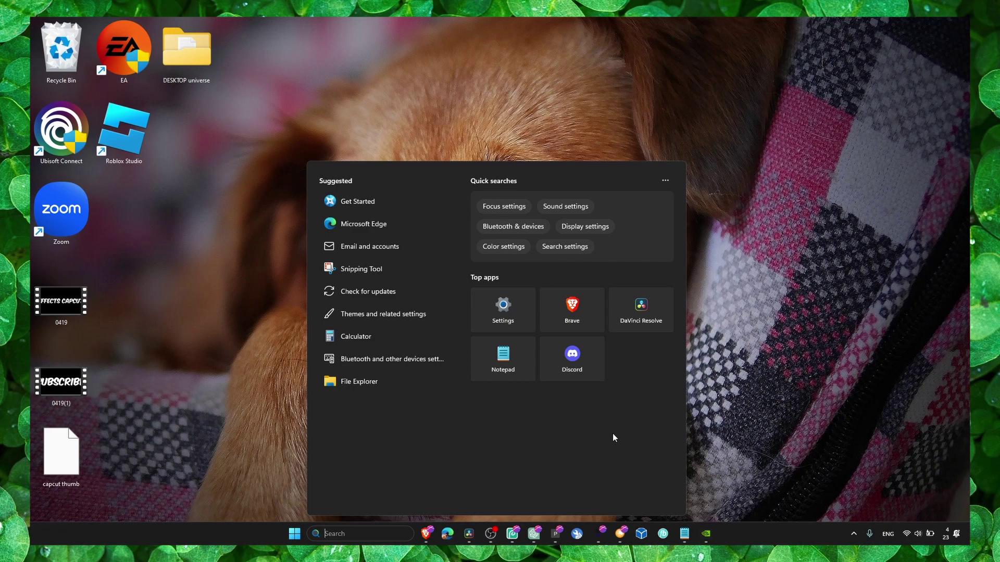
{"action": "type", "text": "power"}
{"action": "key", "text": "Down"}
{"action": "key", "text": "Return"}
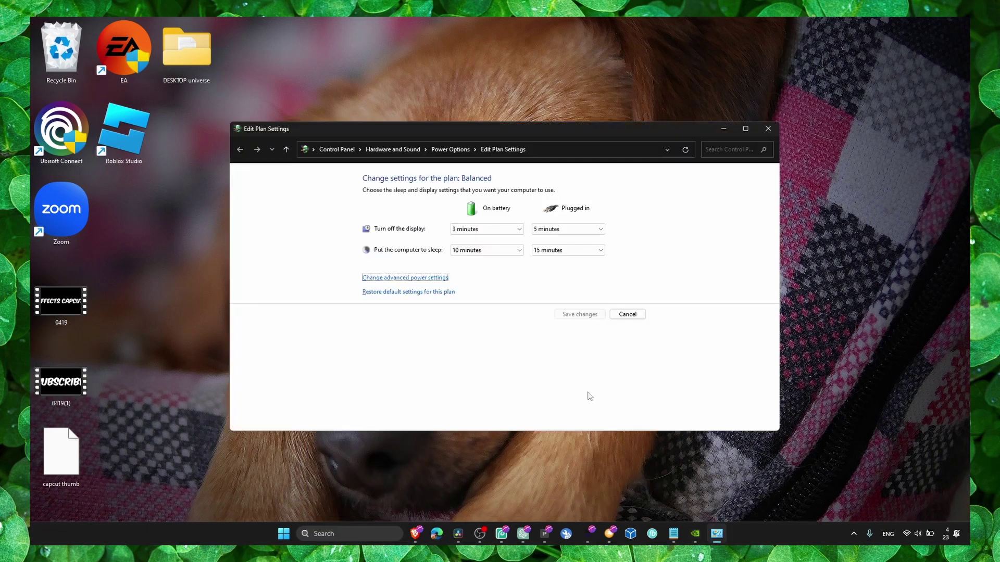
- Check Maximum processor state is 100% in advanced power settings, then cancel
{"action": "left_click", "coordinate": [407, 278]}
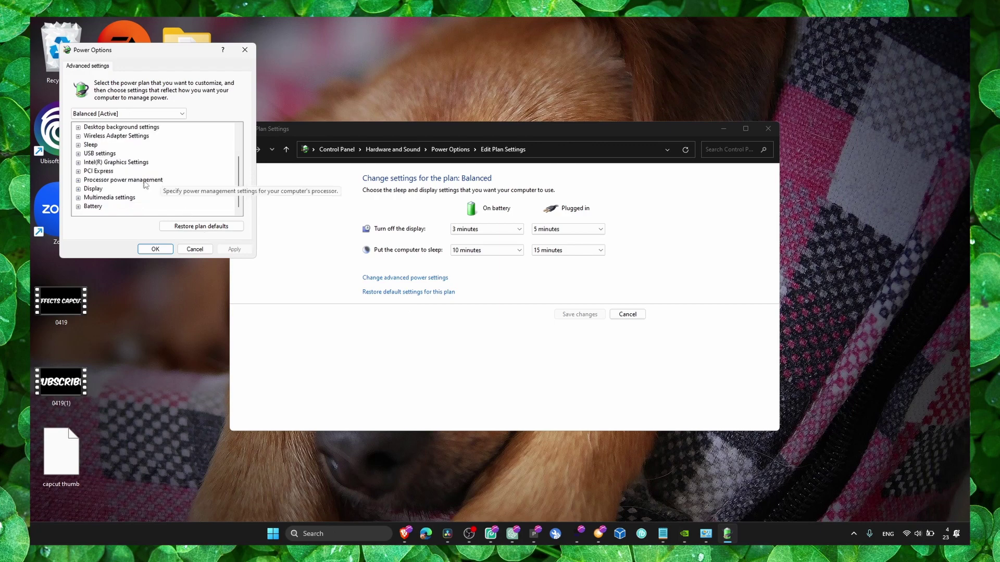
{"action": "double_click", "coordinate": [144, 181]}
{"action": "left_click", "coordinate": [93, 206]}
{"action": "left_click", "coordinate": [87, 197]}
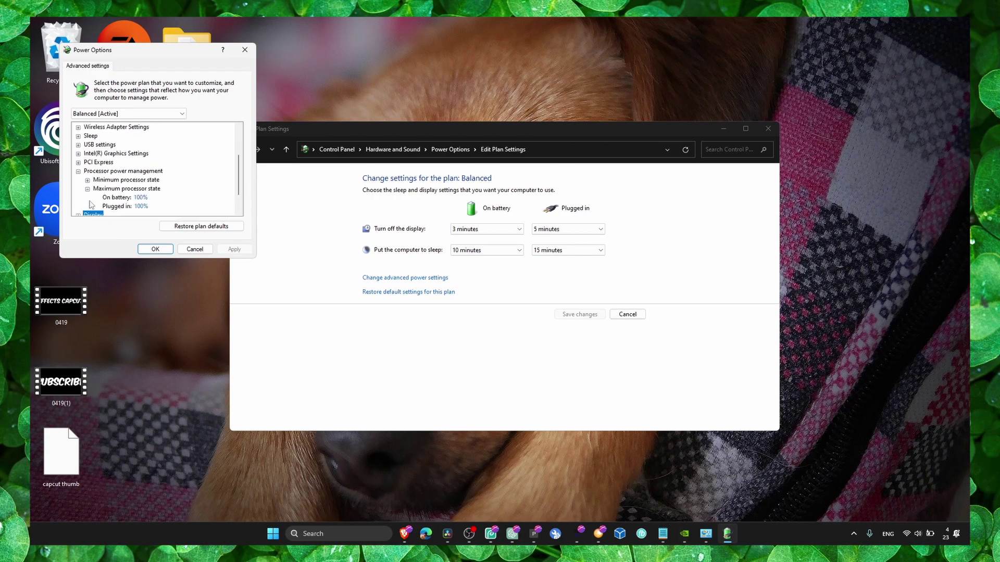
{"action": "left_click", "coordinate": [87, 189]}
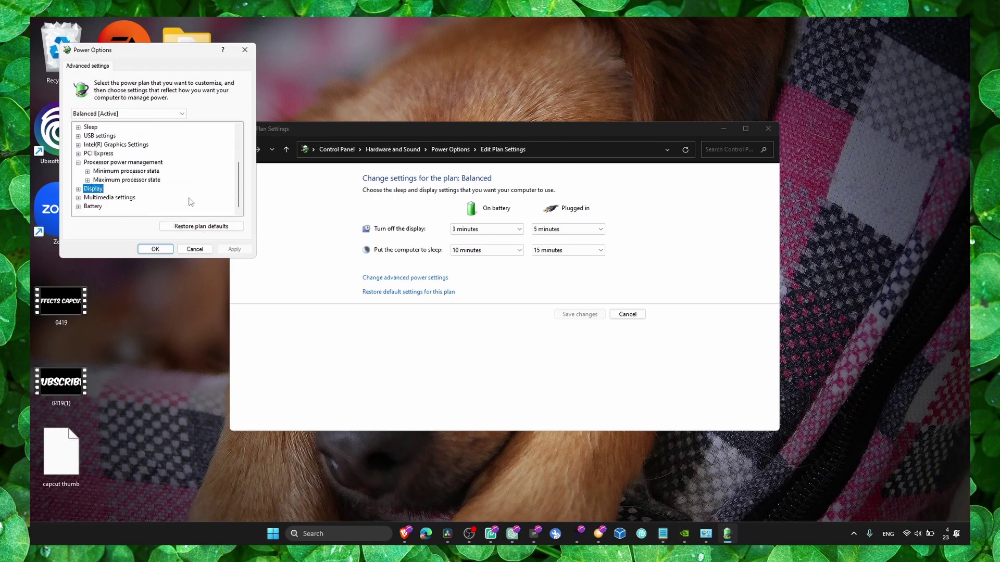
{"action": "left_click", "coordinate": [194, 250]}
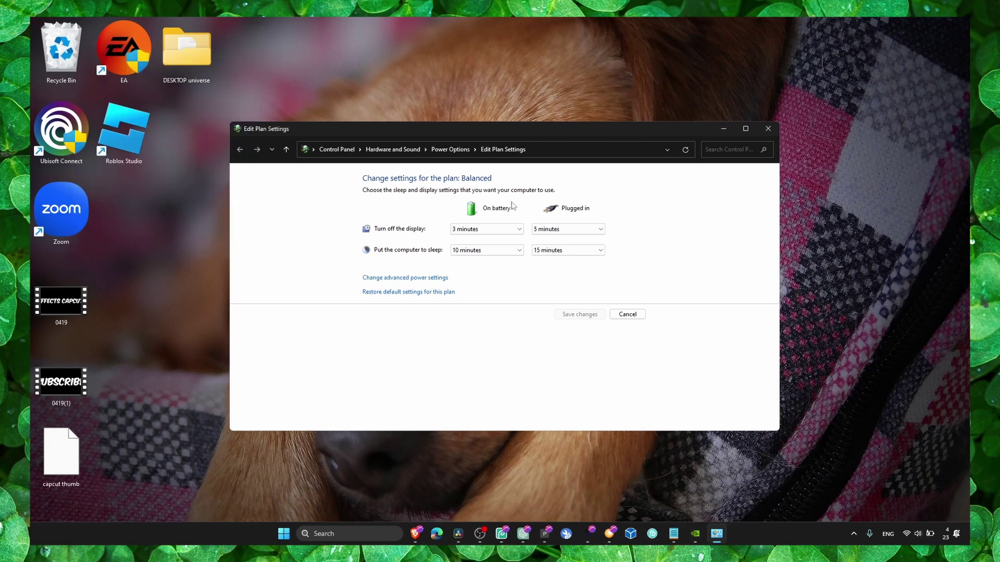
- Close the power plan window, restore it from the taskbar, and close it again
{"action": "left_click", "coordinate": [768, 129]}
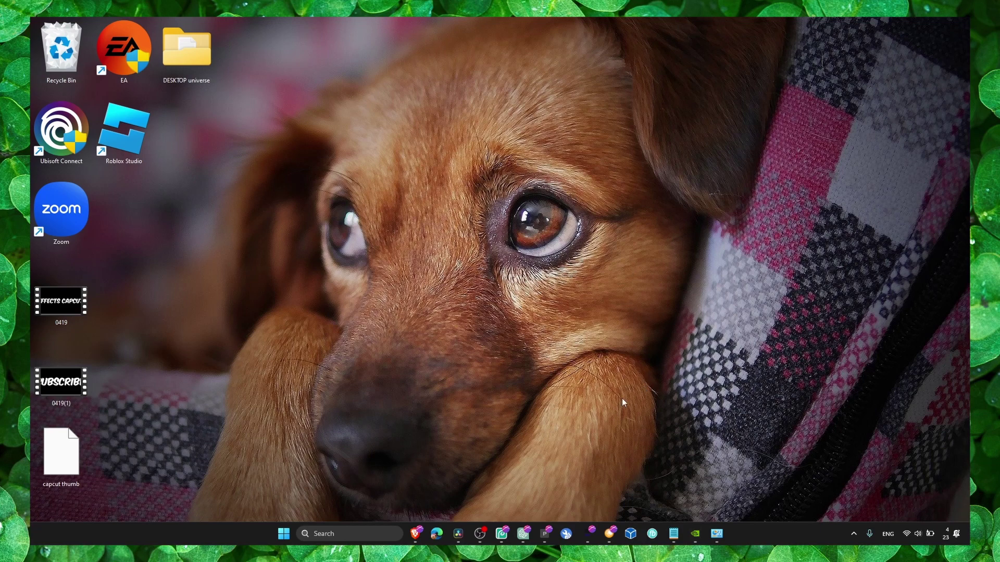
{"action": "left_click", "coordinate": [715, 533]}
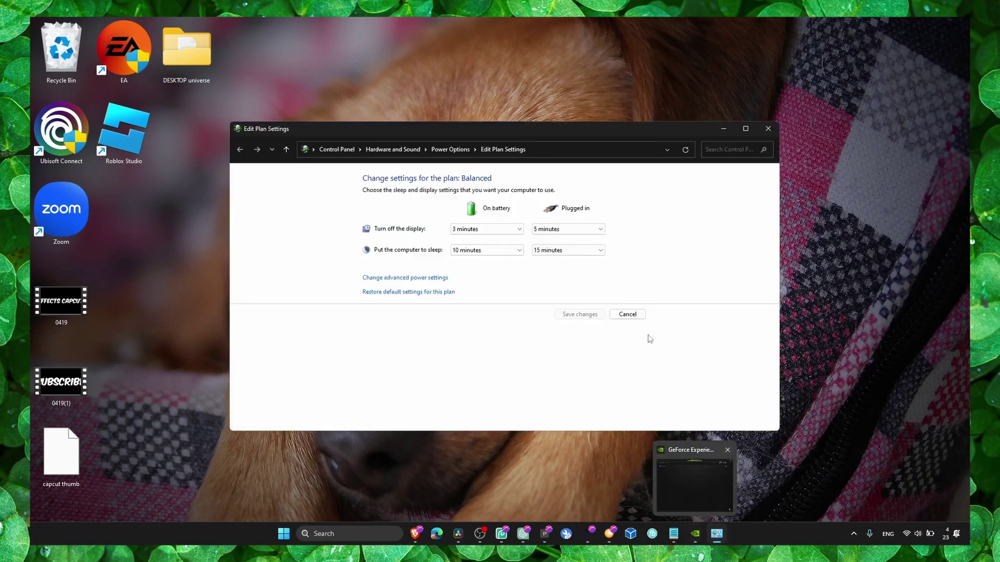
{"action": "left_click", "coordinate": [768, 129]}
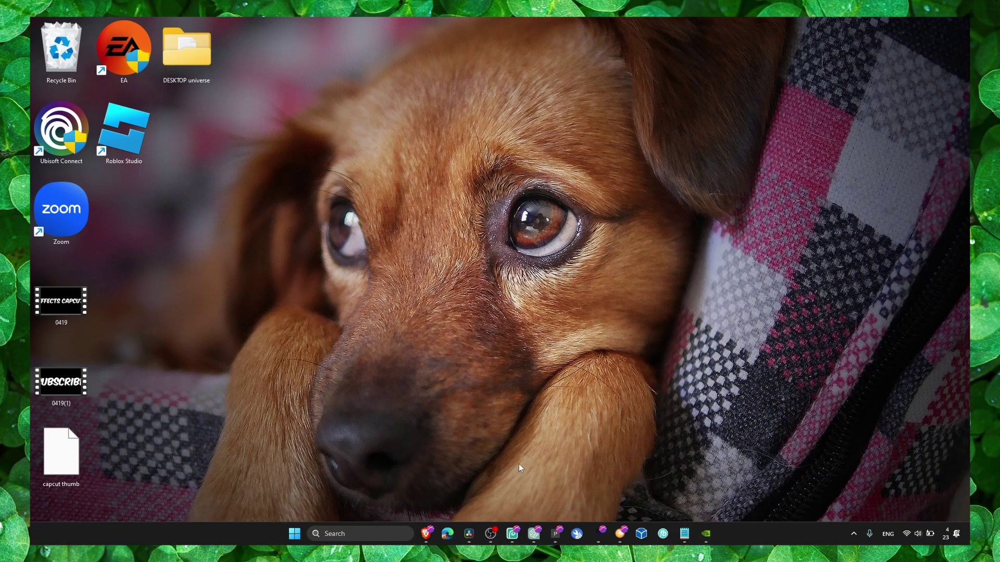
{"action": "key", "text": "super+s"}
- Launch Filmora by searching 'filem', then open and close File > Project Settings
{"action": "type", "text": "file"}
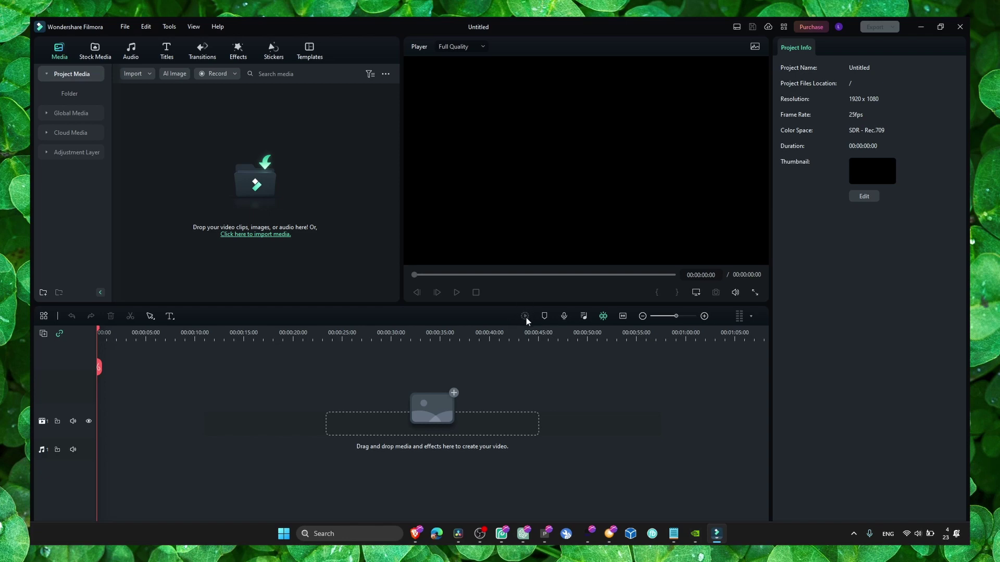
{"action": "left_click", "coordinate": [131, 29]}
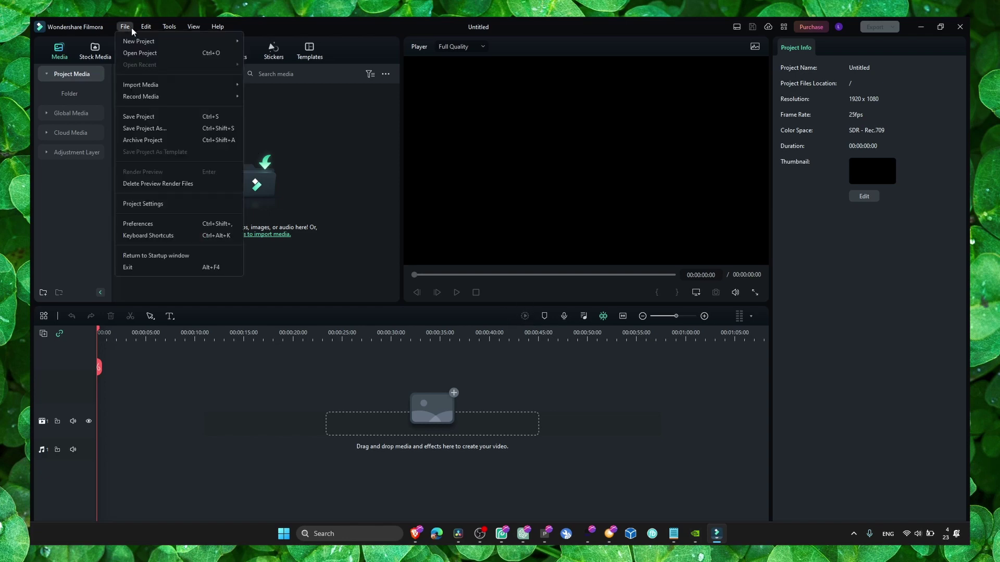
{"action": "left_click", "coordinate": [151, 204]}
{"action": "left_click", "coordinate": [602, 172]}
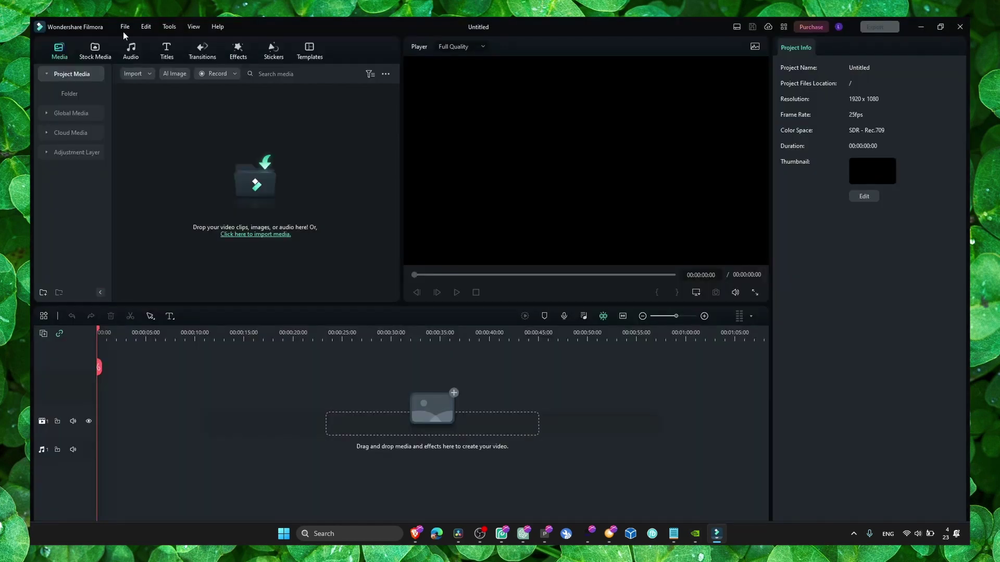
- Open Filmora's Performance preferences and run the GPU check with hardware acceleration on
{"action": "left_click", "coordinate": [125, 27]}
{"action": "left_click", "coordinate": [138, 224]}
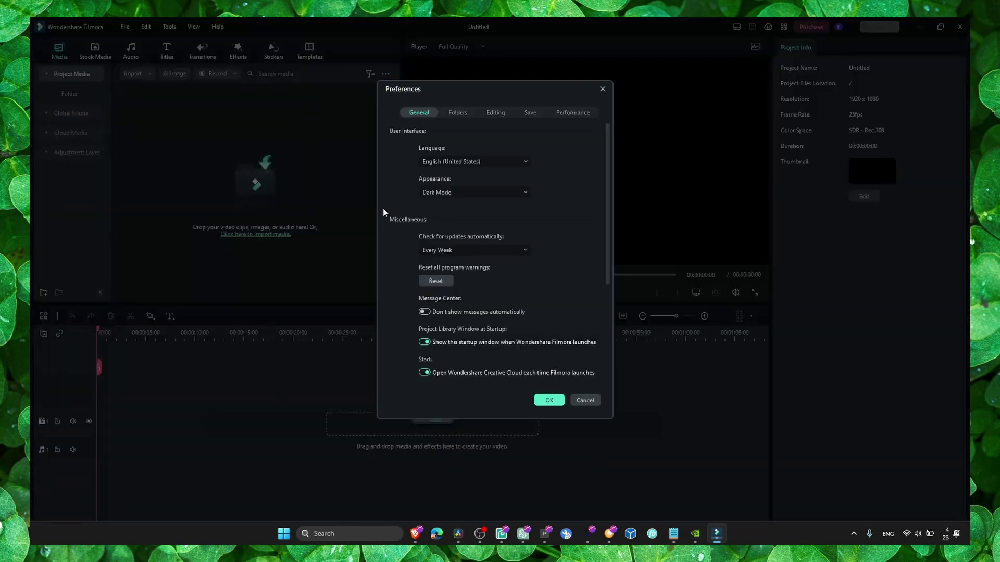
{"action": "left_click", "coordinate": [573, 116]}
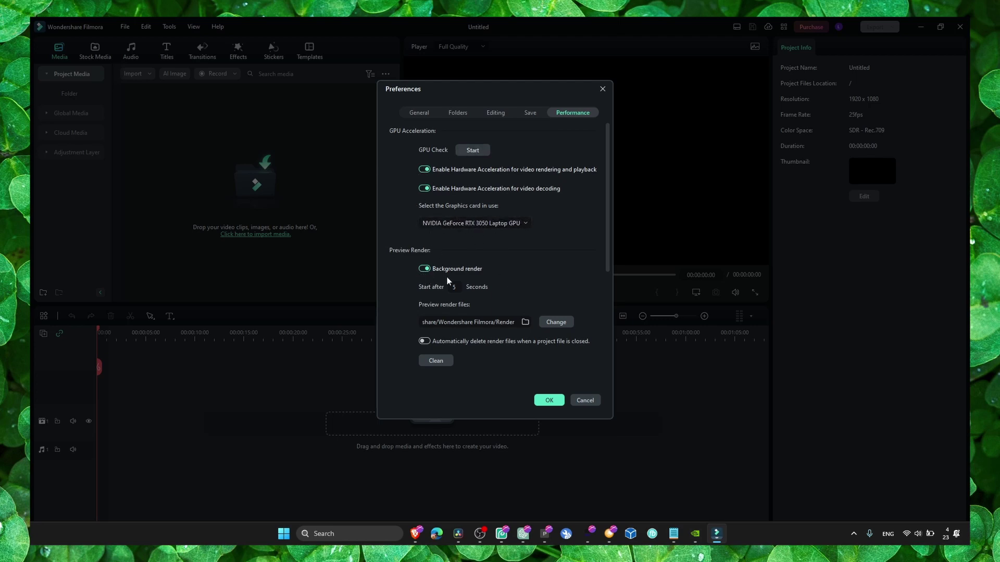
{"action": "left_click", "coordinate": [475, 150]}
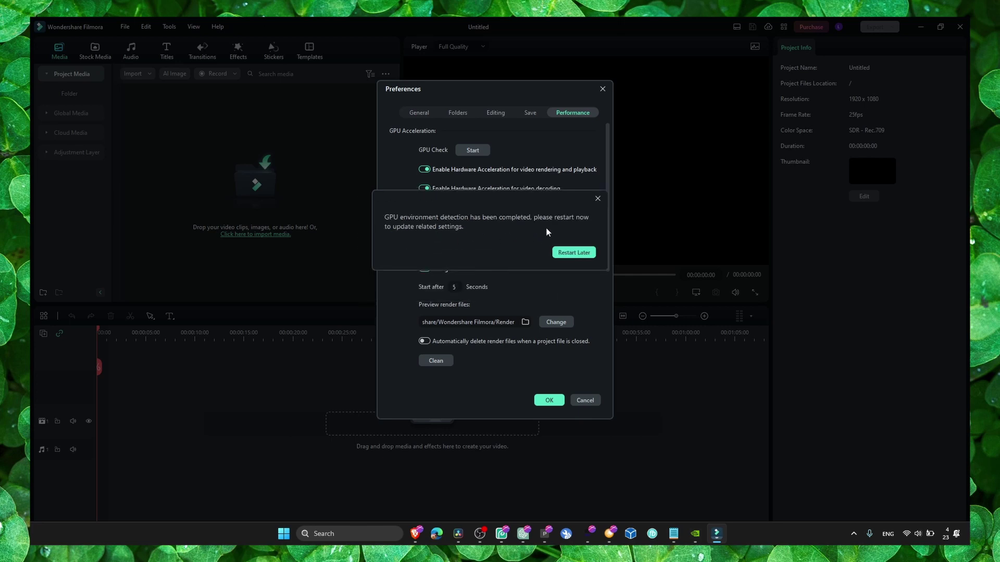
- Dismiss the GPU check message, save preferences with OK, and minimize Filmora
{"action": "left_click", "coordinate": [597, 199]}
{"action": "left_click", "coordinate": [549, 399]}
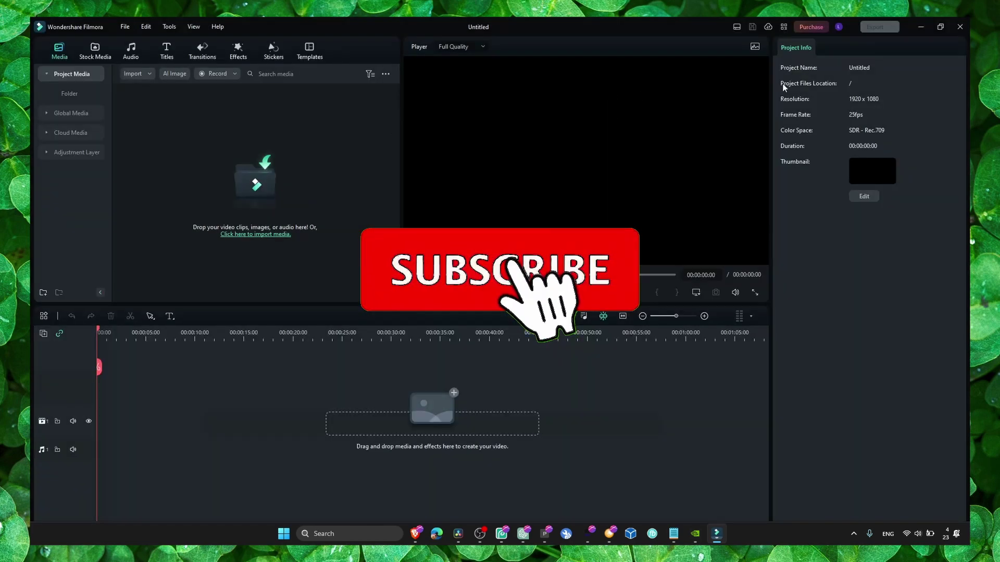
{"action": "left_click", "coordinate": [920, 26]}
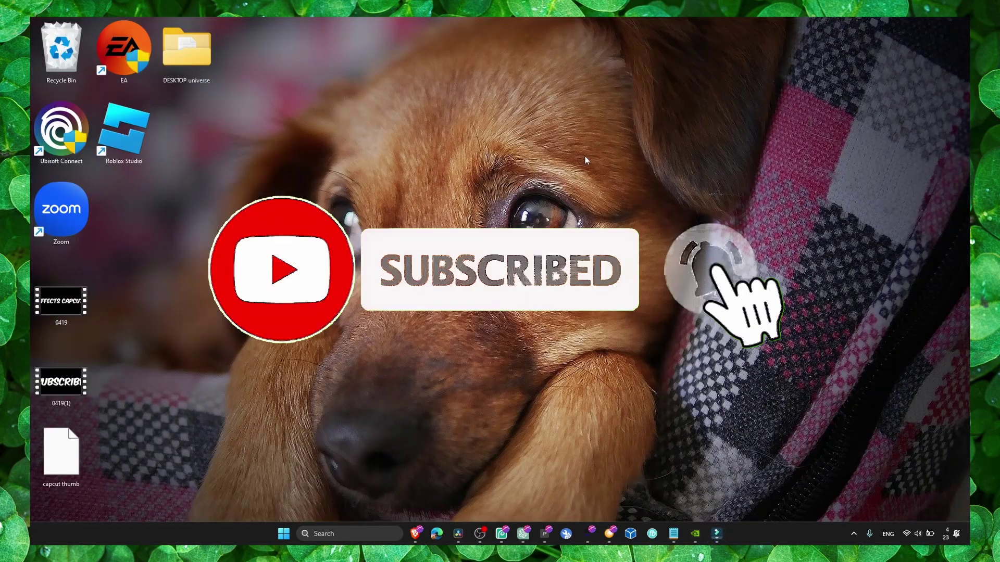